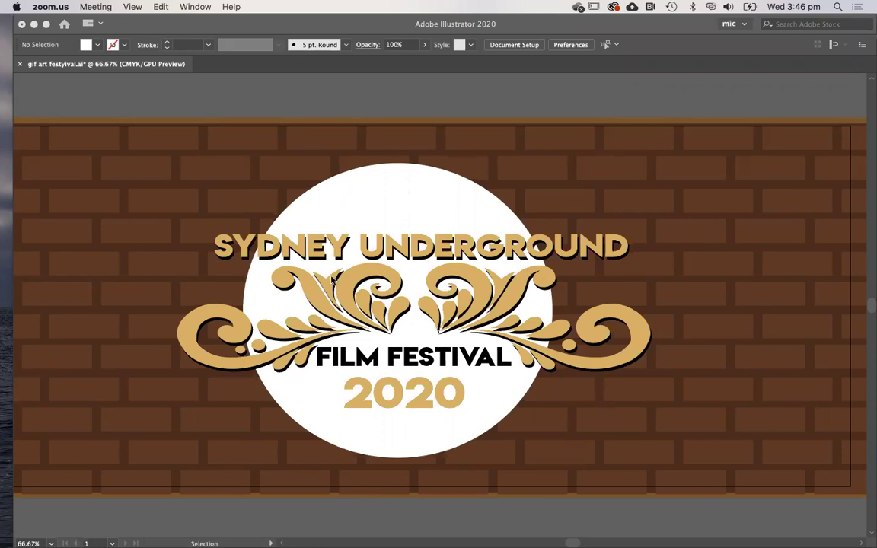
# In Illustrator, select the brick wall and circle background group of the festival artwork
pyautogui.click(338, 250)
pyautogui.click(338, 250)
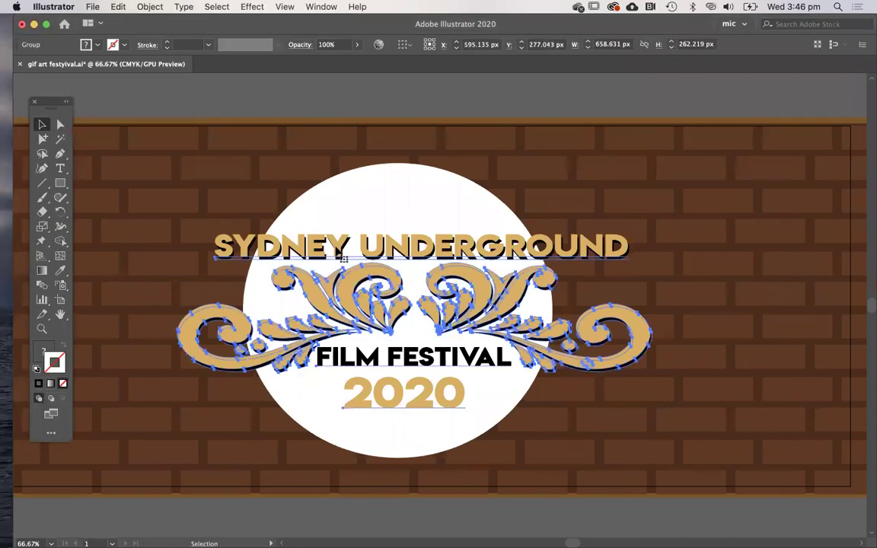
pyautogui.click(304, 121)
pyautogui.click(310, 100)
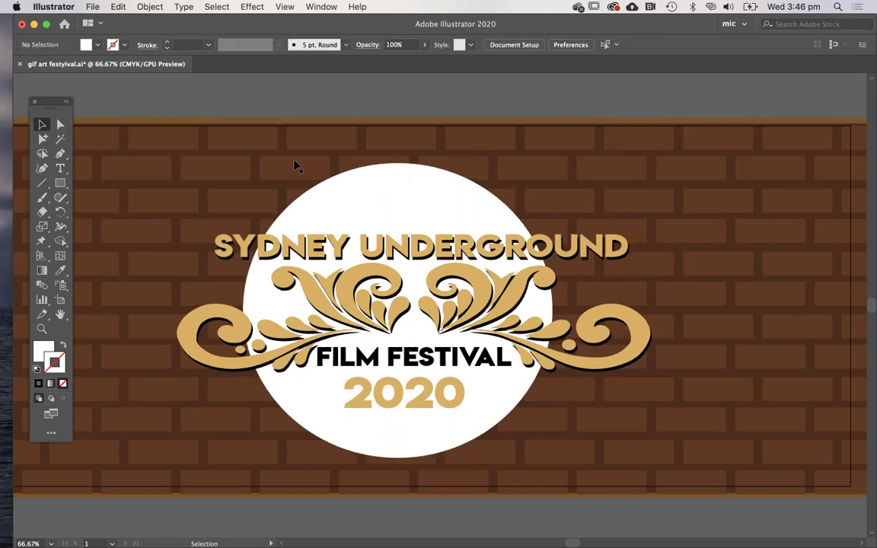
pyautogui.click(294, 161)
pyautogui.click(309, 102)
pyautogui.click(295, 147)
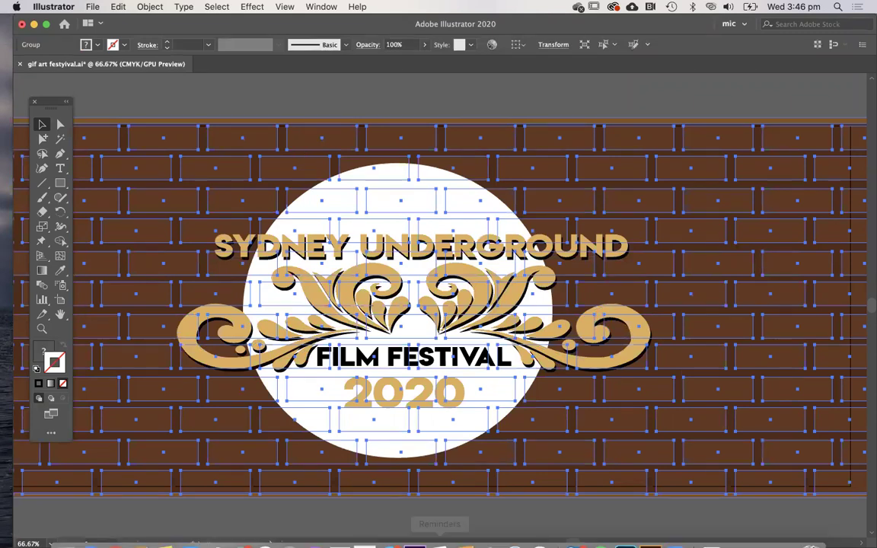
# In Photoshop, start a new document with width 1200 px and height 500 px
pyautogui.moveTo(539, 537)
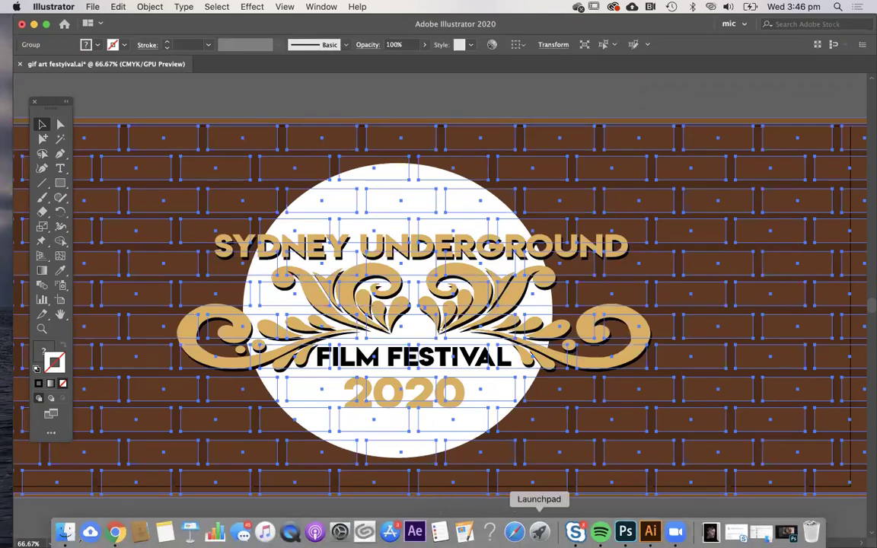
pyautogui.click(625, 531)
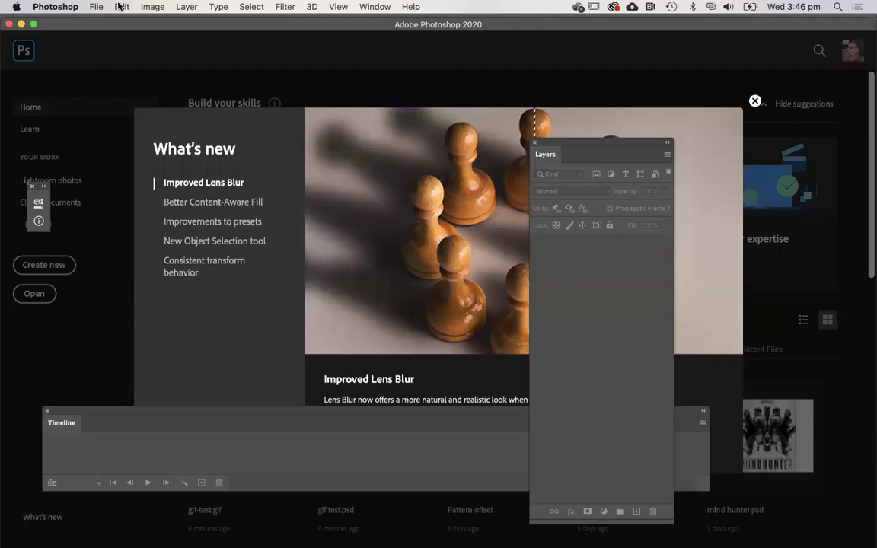
pyautogui.click(96, 7)
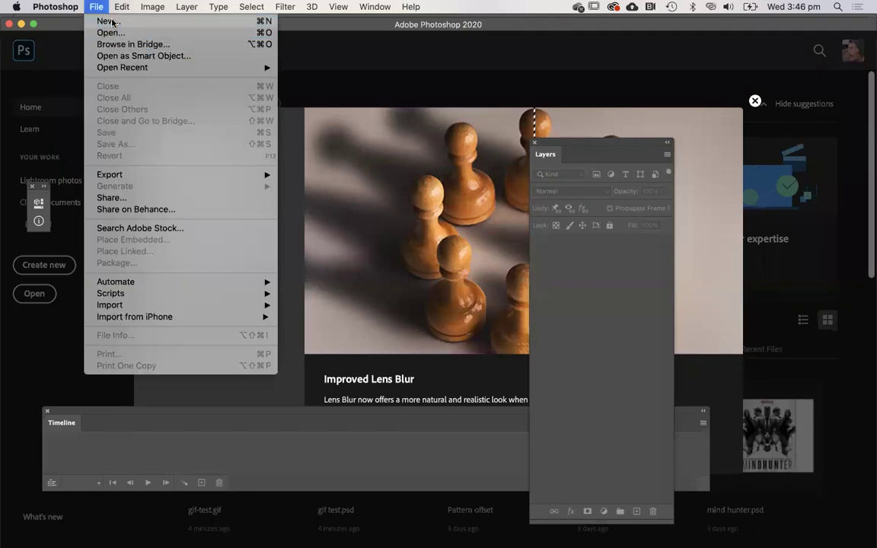
pyautogui.click(109, 21)
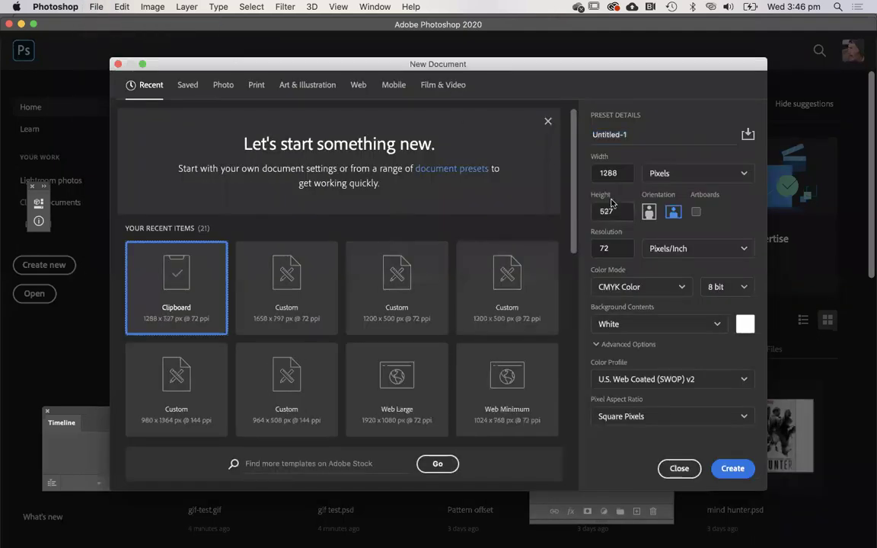
pyautogui.doubleClick(608, 172)
pyautogui.write('12')
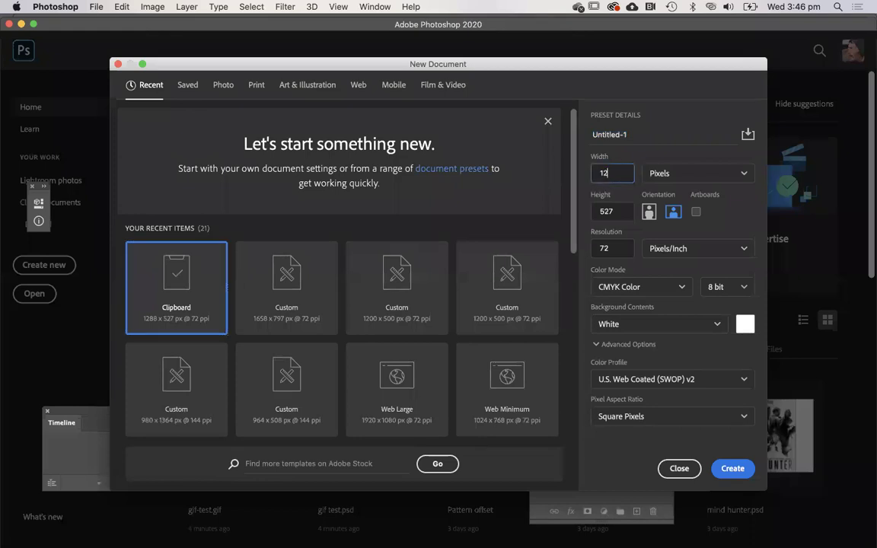
pyautogui.write('00')
pyautogui.press('Tab')
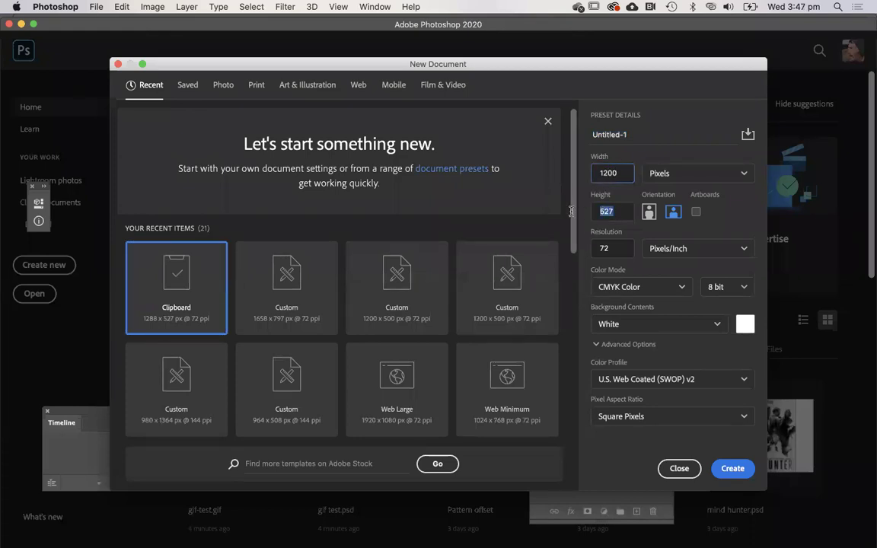
pyautogui.write('500')
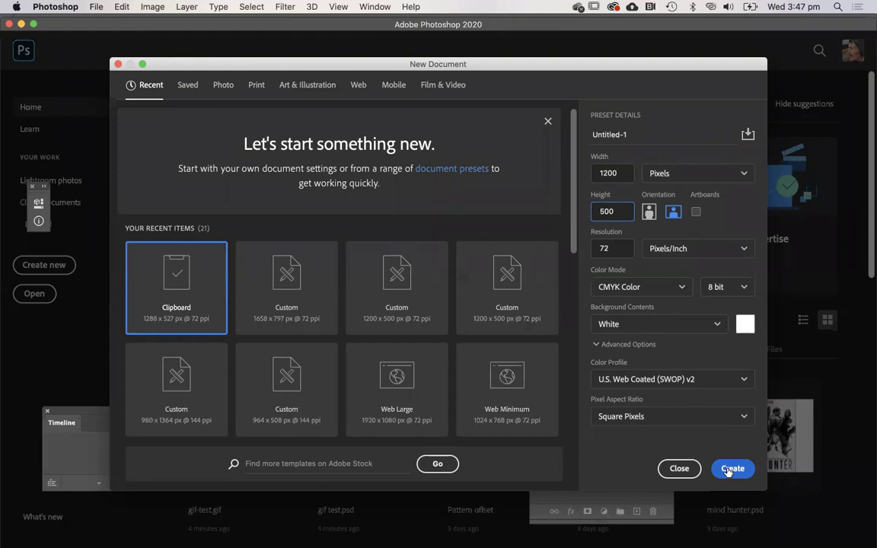
# Create the 1200×500 canvas and paste the brick wall as pixels, scaled to fill it
pyautogui.click(728, 468)
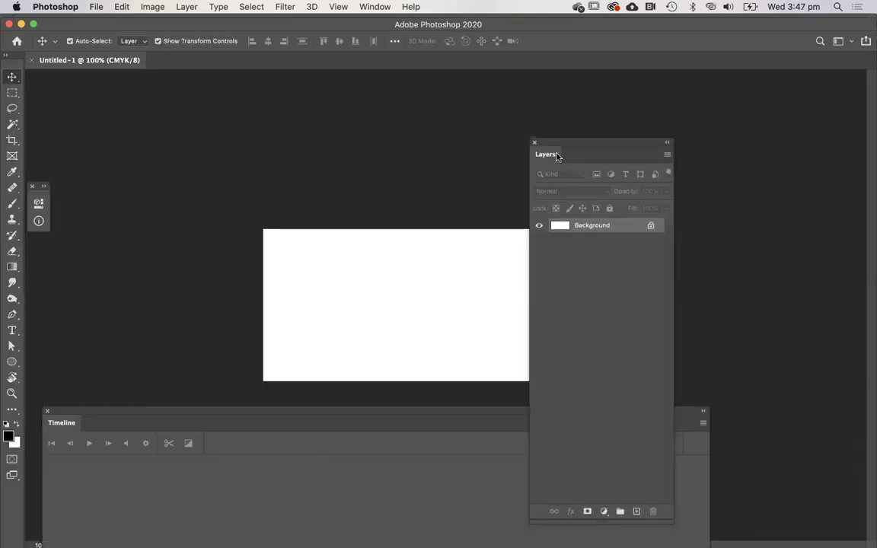
pyautogui.moveTo(552, 143); pyautogui.dragTo(689, 131)
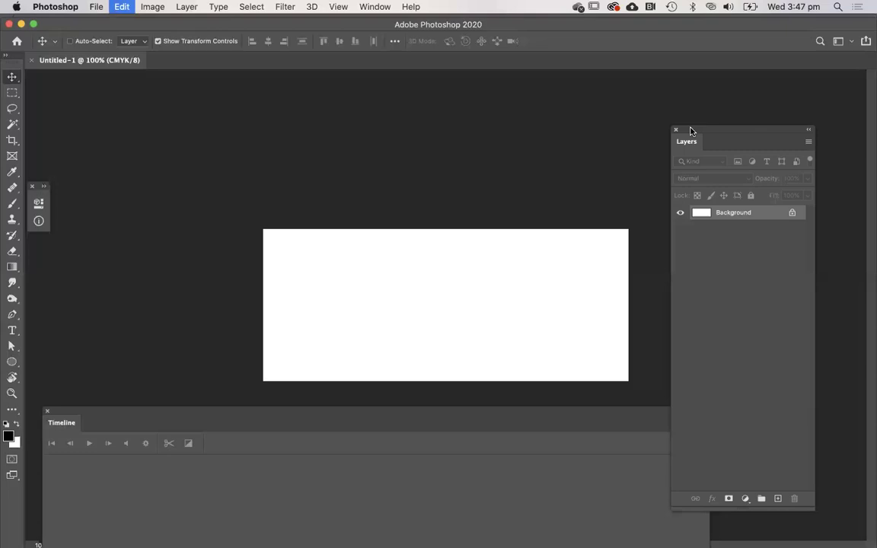
pyautogui.press('super+v')
pyautogui.click(496, 222)
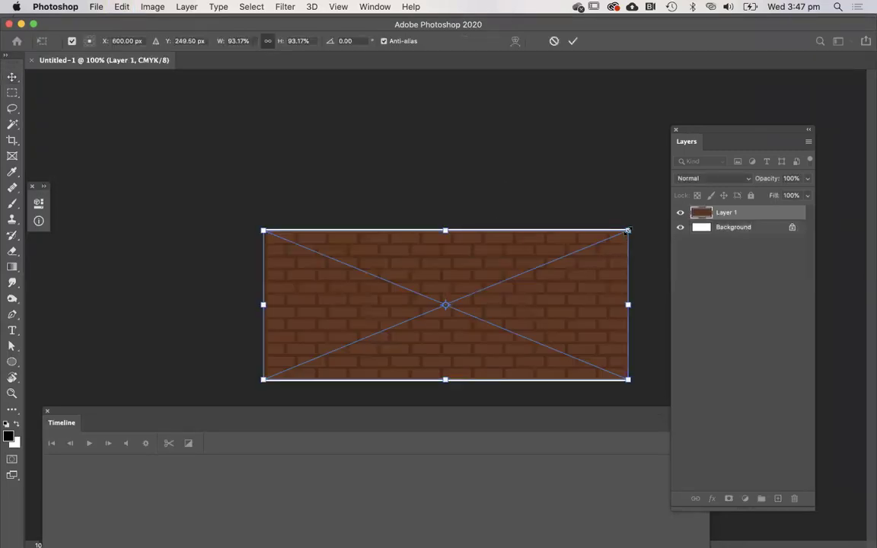
pyautogui.moveTo(628, 230); pyautogui.dragTo(640, 226)
pyautogui.press('Return')
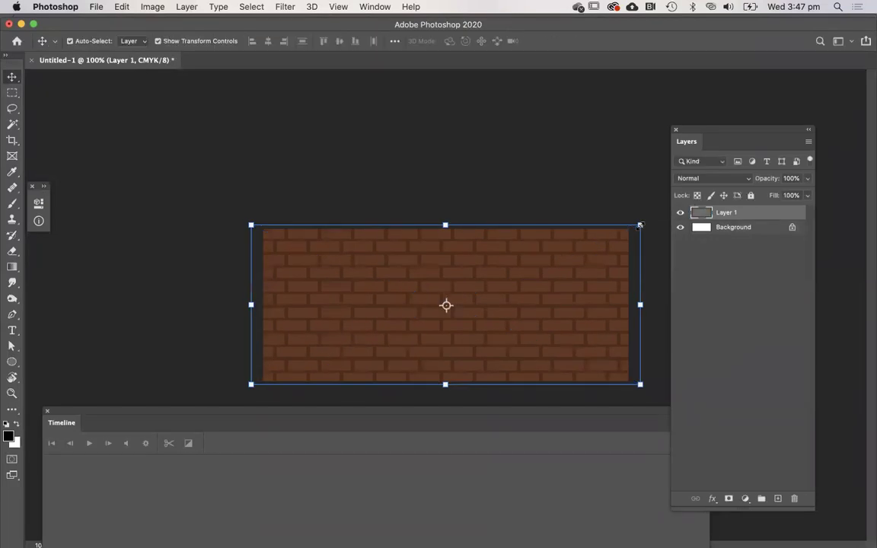
pyautogui.click(560, 196)
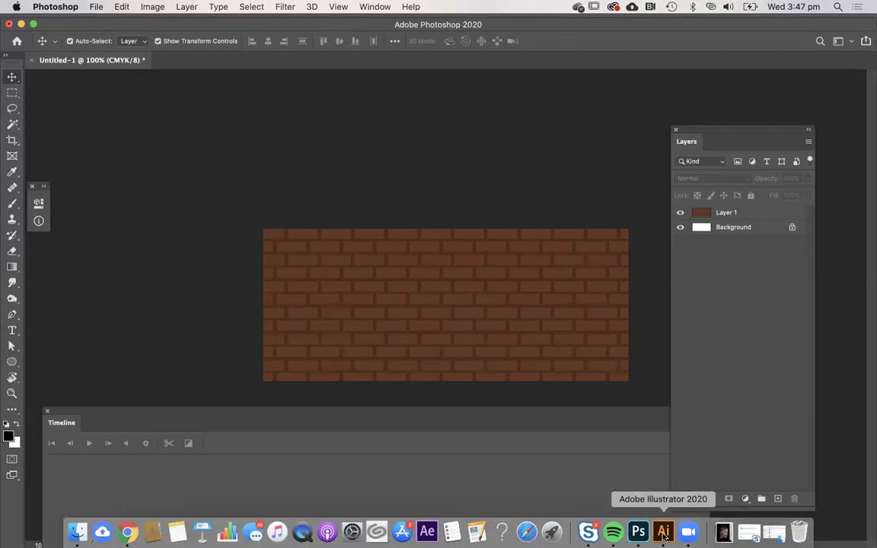
# Back in Illustrator, select the festival title and ornament group
pyautogui.click(663, 530)
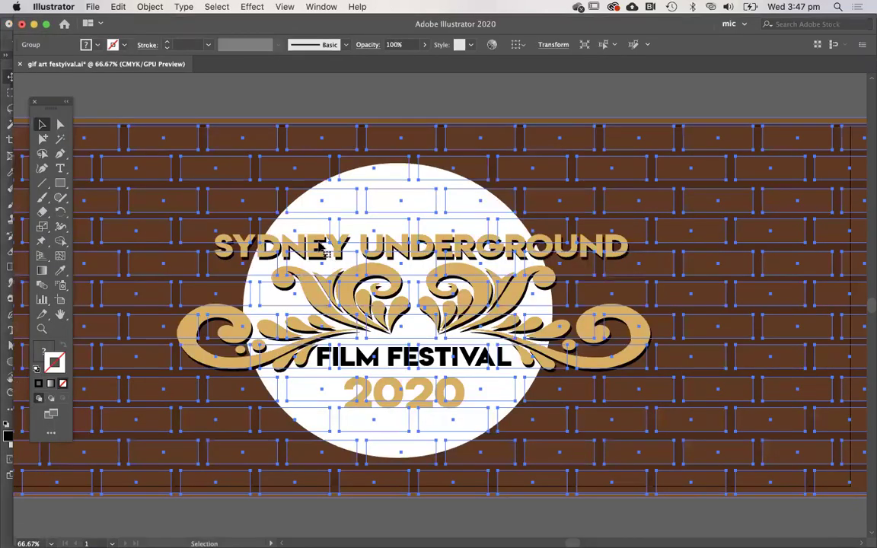
pyautogui.click(325, 250)
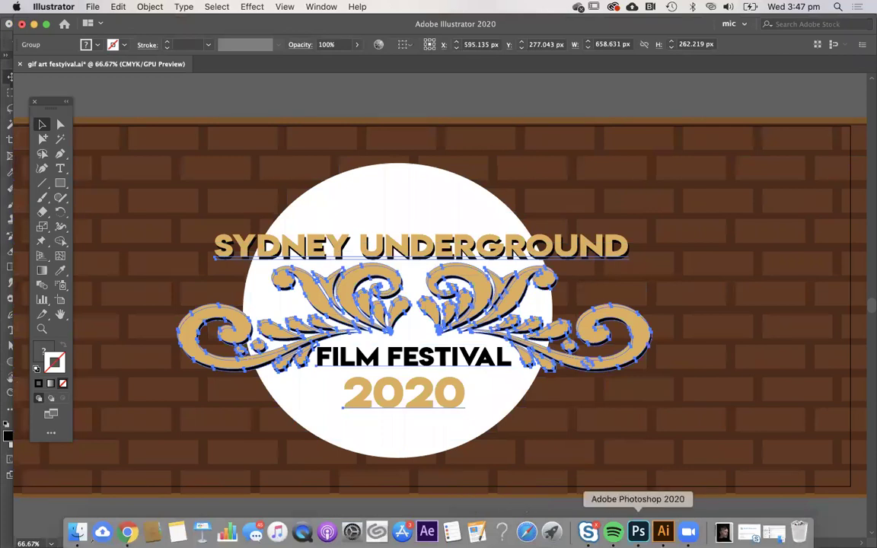
# Paste the festival title and ornaments into Photoshop as a pixel layer
pyautogui.click(638, 531)
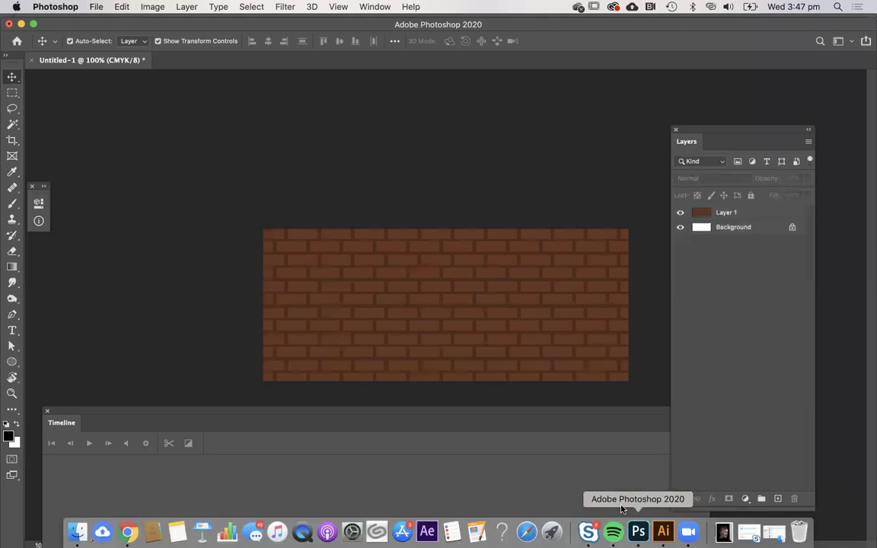
pyautogui.press('super+v')
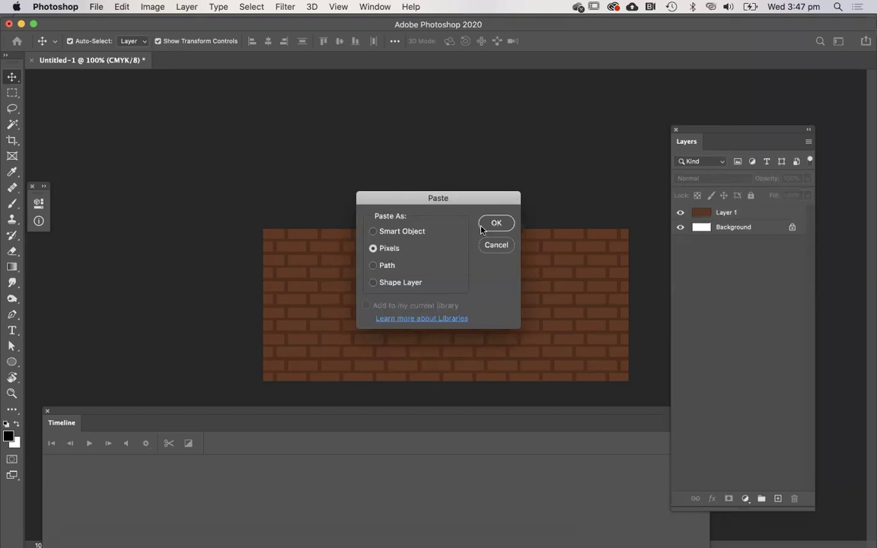
pyautogui.click(493, 224)
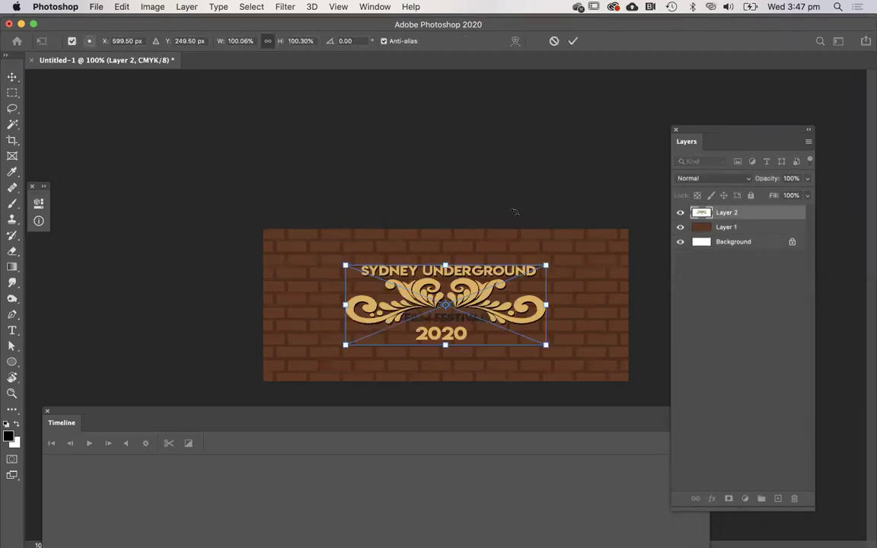
pyautogui.press('Return')
# In Illustrator, select the white circle behind the logo
pyautogui.moveTo(426, 542)
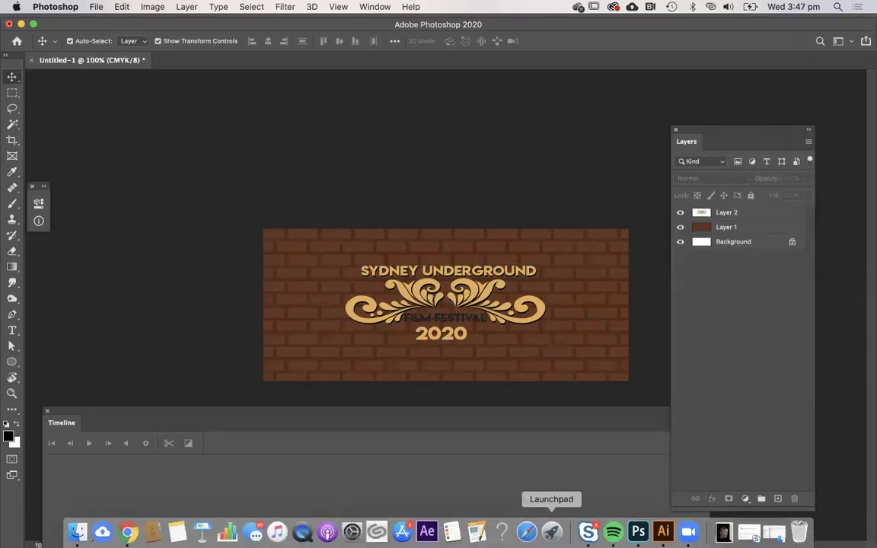
pyautogui.click(663, 532)
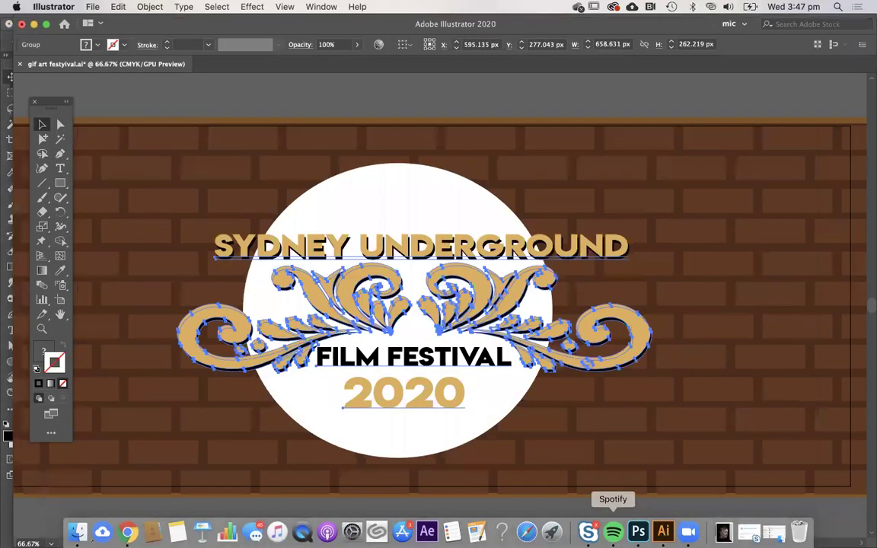
pyautogui.click(409, 454)
# Paste the white circle as pixels and move the logo layer above it
pyautogui.moveTo(477, 541)
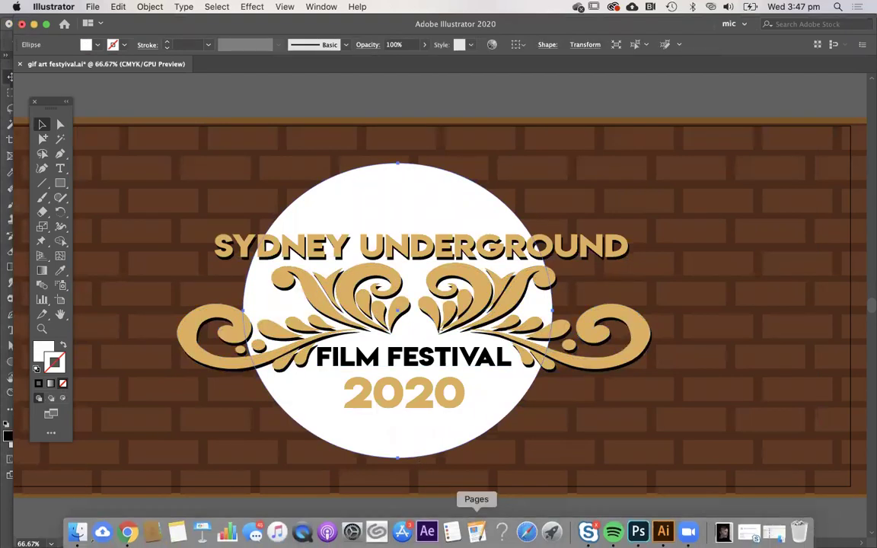
pyautogui.click(638, 531)
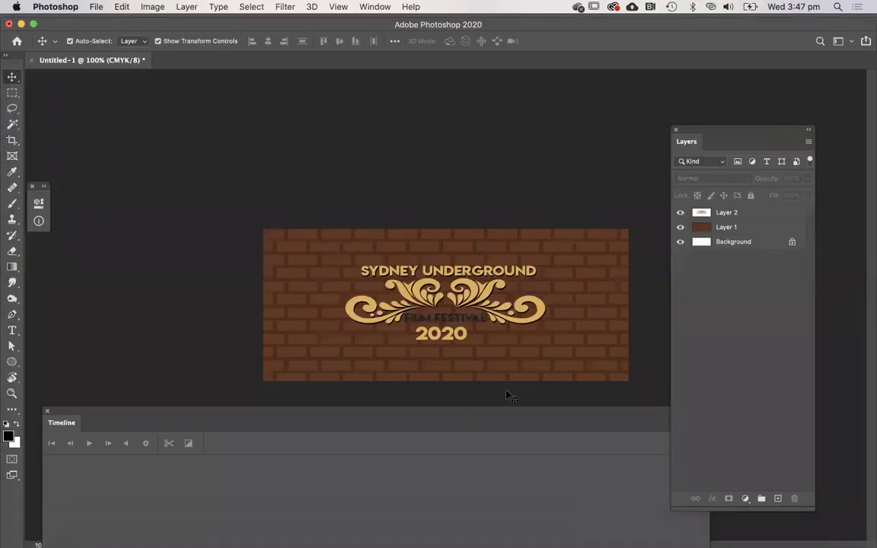
pyautogui.press('super+v')
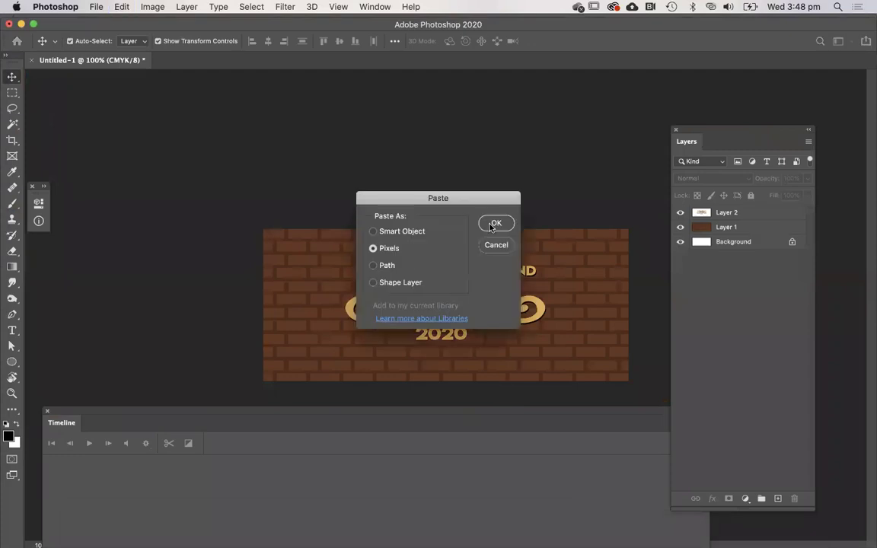
pyautogui.click(495, 224)
pyautogui.press('Return')
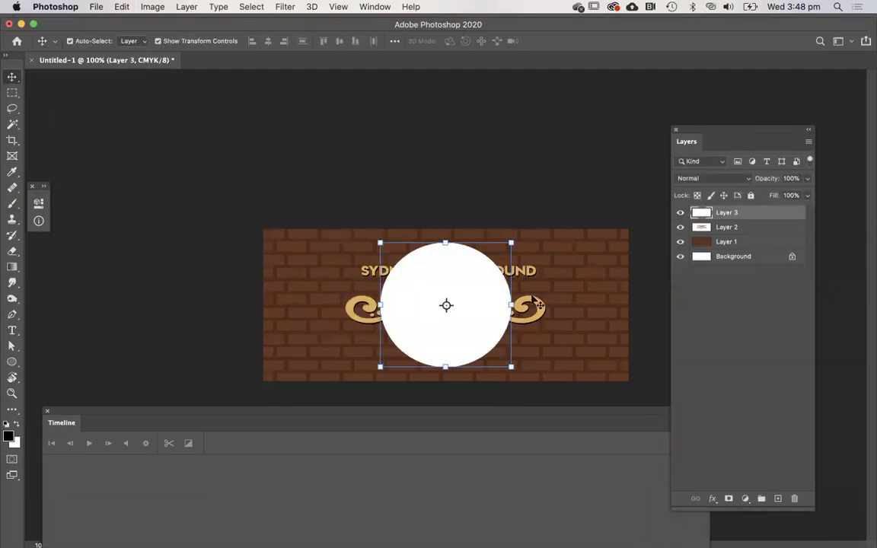
pyautogui.click(742, 227)
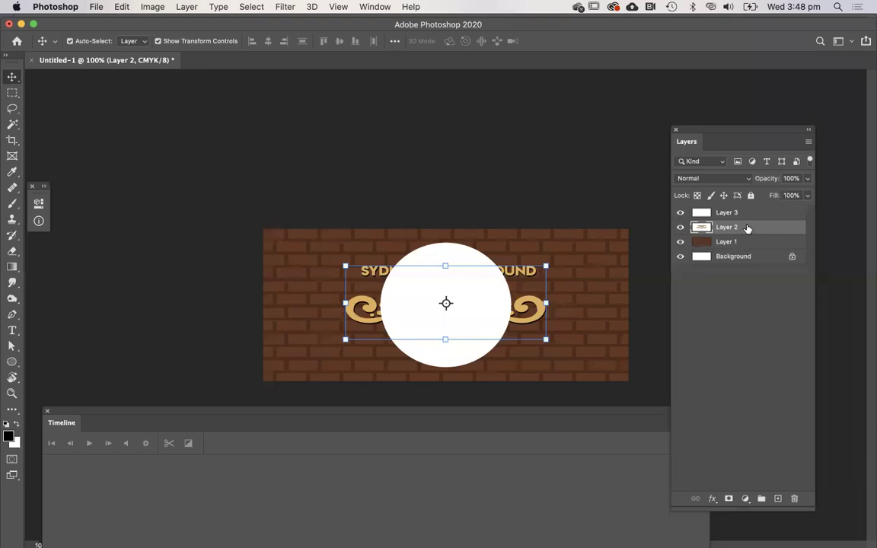
pyautogui.moveTo(746, 228); pyautogui.dragTo(734, 207)
# In Illustrator, select the whole striped red curtain group with its yellow zigzag trim
pyautogui.moveTo(302, 532)
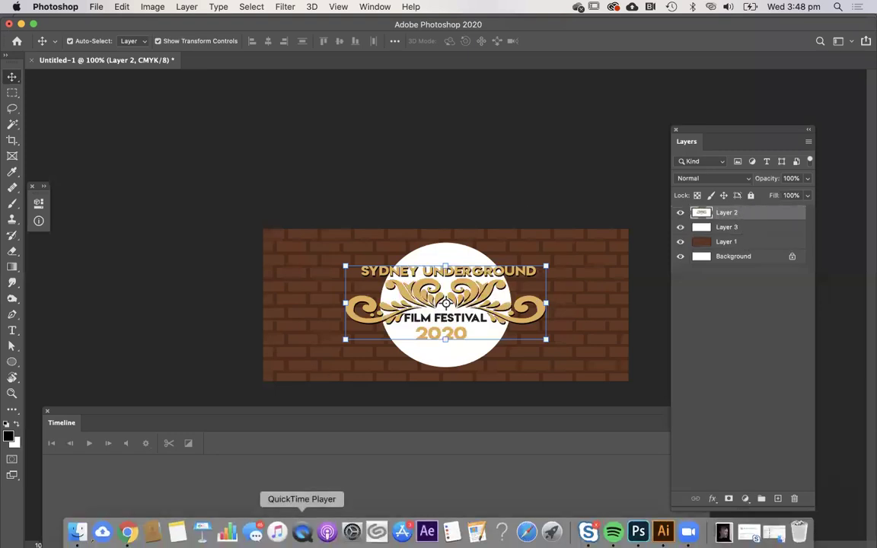
pyautogui.click(663, 531)
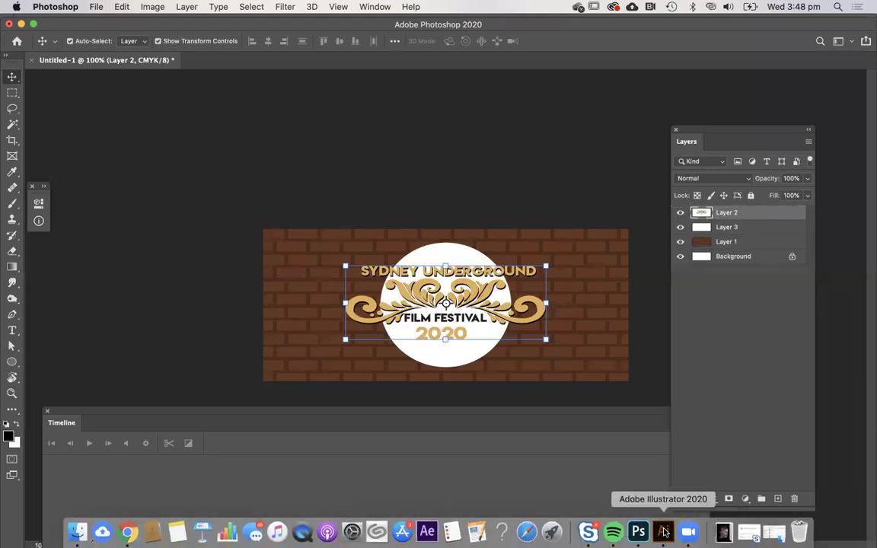
pyautogui.press('super+minus')
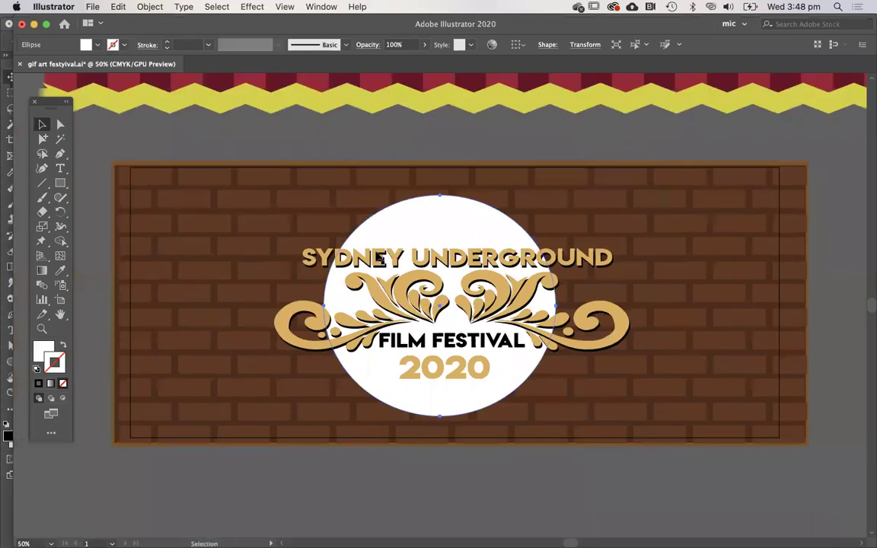
pyautogui.scroll(5, 353, 350)
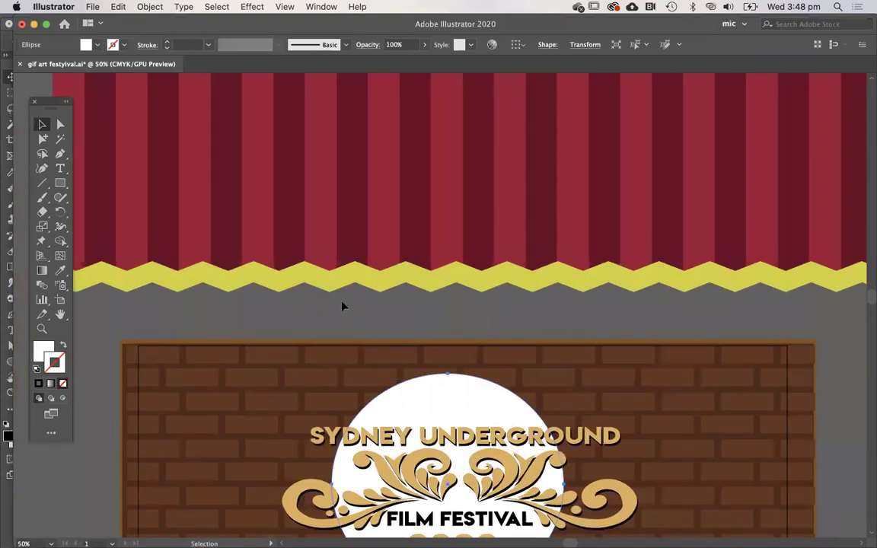
pyautogui.click(468, 220)
pyautogui.press('super+minus')
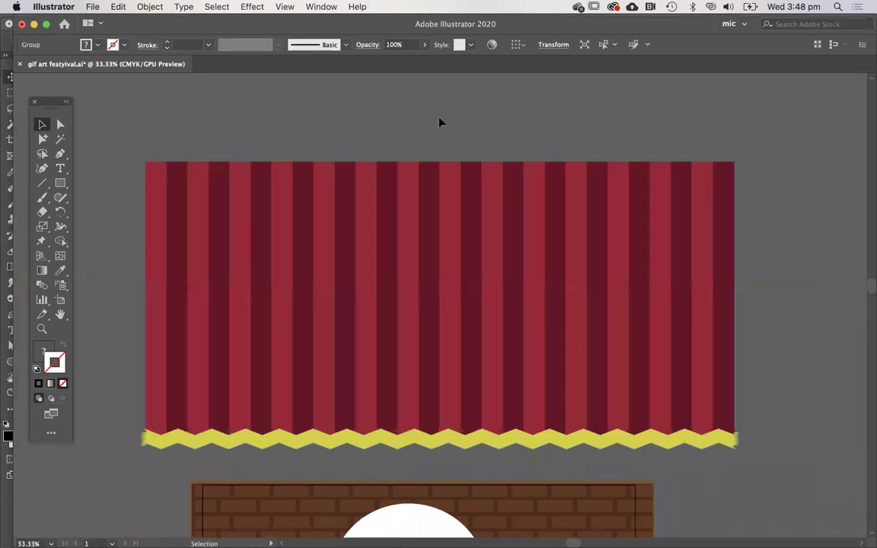
pyautogui.click(439, 122)
pyautogui.click(424, 225)
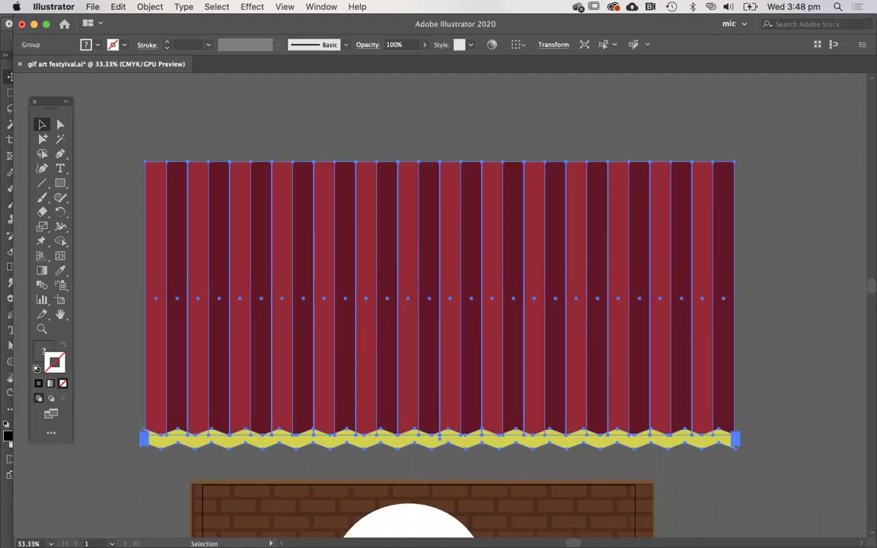
# Paste the curtain into Photoshop as pixels and enlarge it to cover the brick canvas
pyautogui.moveTo(526, 533)
pyautogui.click(638, 532)
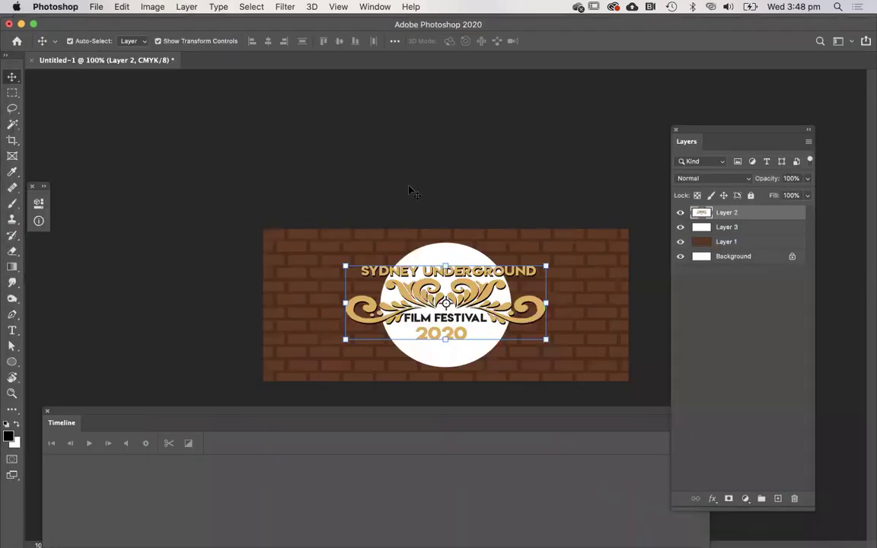
pyautogui.press('super+v')
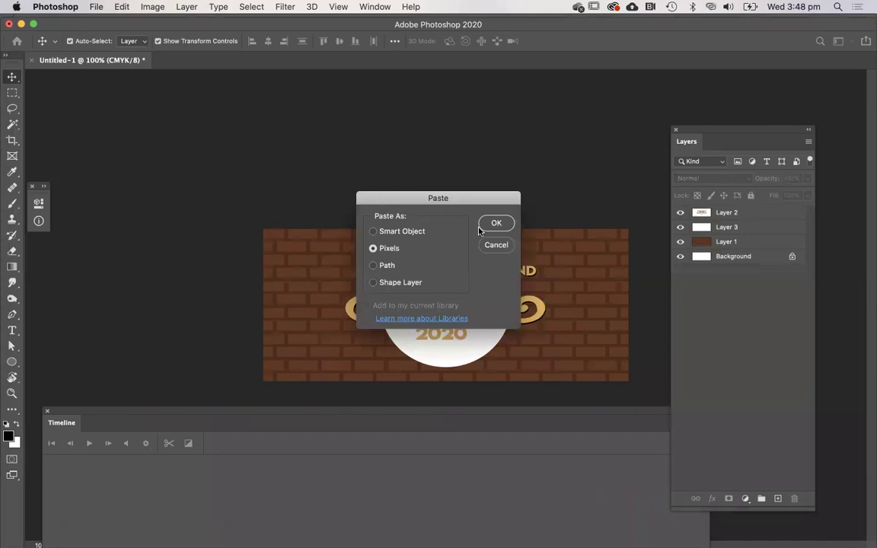
pyautogui.click(494, 223)
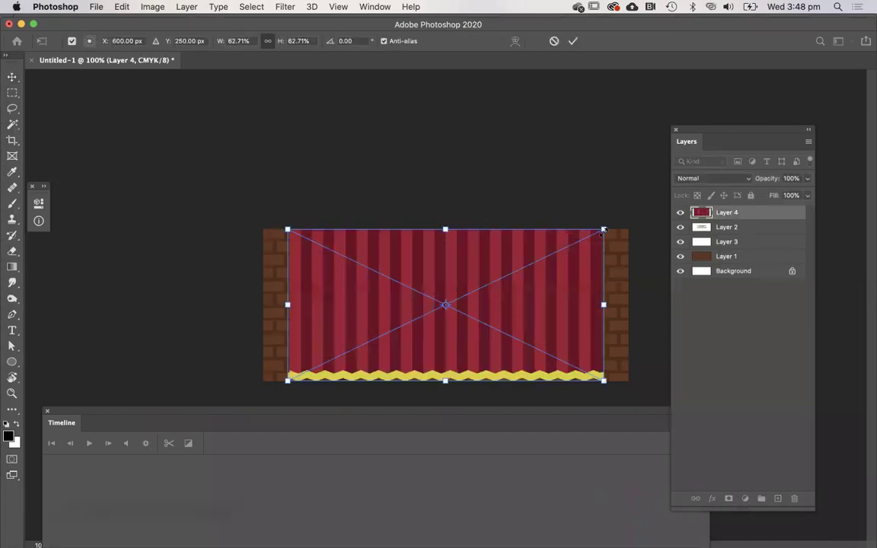
pyautogui.moveTo(603, 229); pyautogui.dragTo(649, 207)
pyautogui.press('Return')
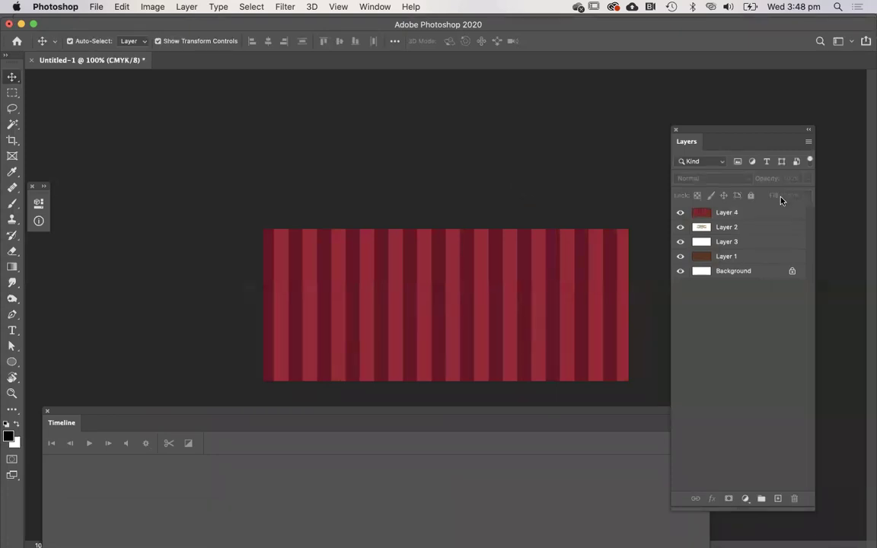
# Rename Layer 4 to 'curtain' and Layer 2 to 'logo', hiding each
pyautogui.doubleClick(727, 213)
pyautogui.write('c')
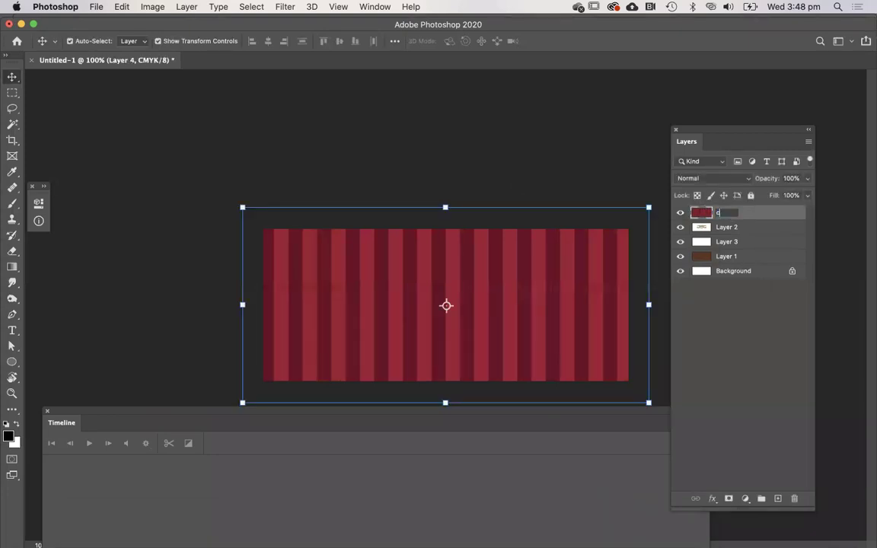
pyautogui.write('urtain')
pyautogui.press('Return')
pyautogui.click(747, 294)
pyautogui.click(680, 213)
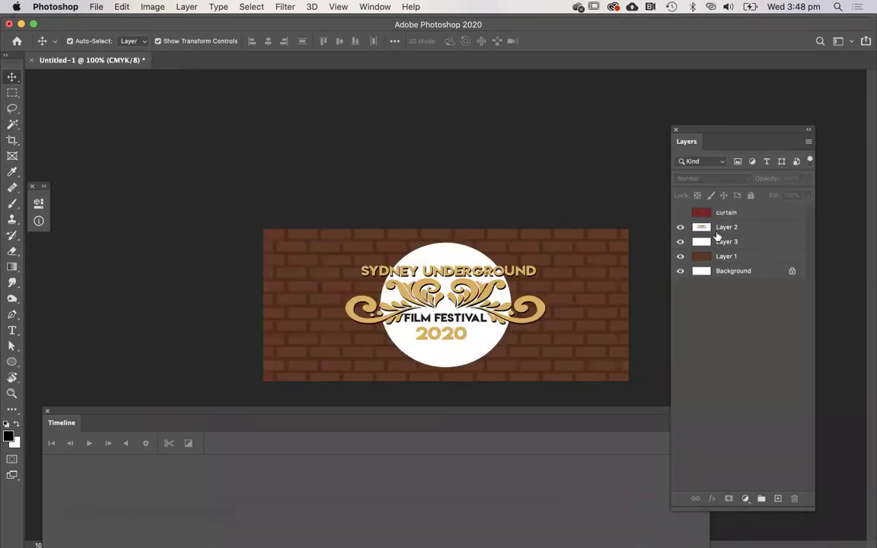
pyautogui.doubleClick(729, 227)
pyautogui.write('logo')
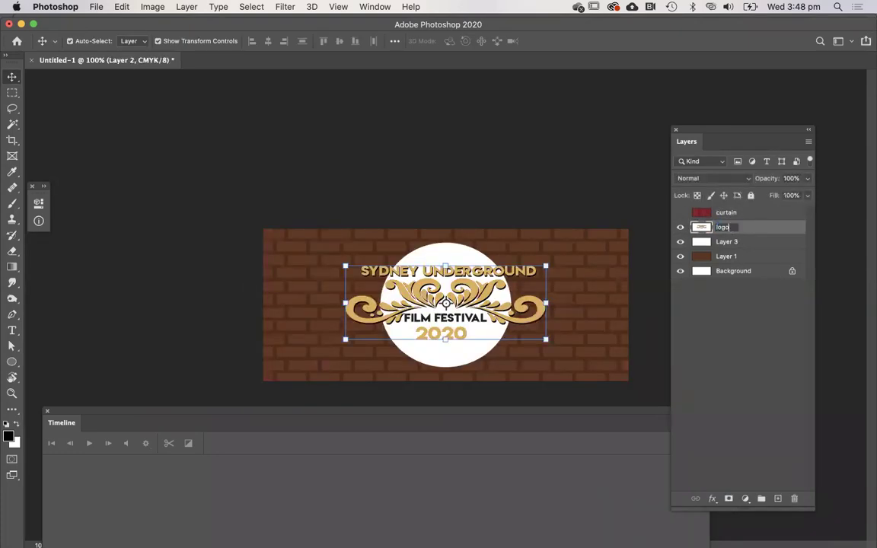
pyautogui.press('Return')
pyautogui.click(732, 309)
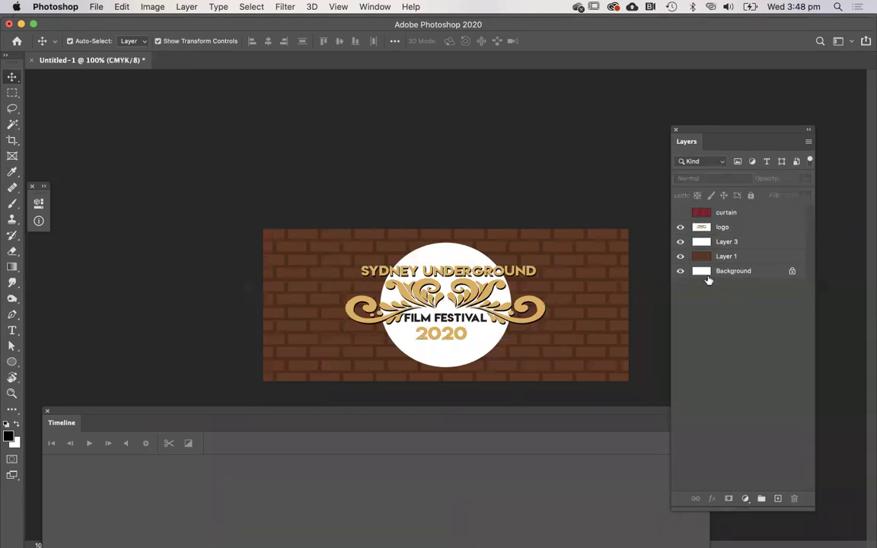
pyautogui.click(680, 227)
# Rename Layer 3 to 'spot light' and Layer 1 to 'background'
pyautogui.click(727, 243)
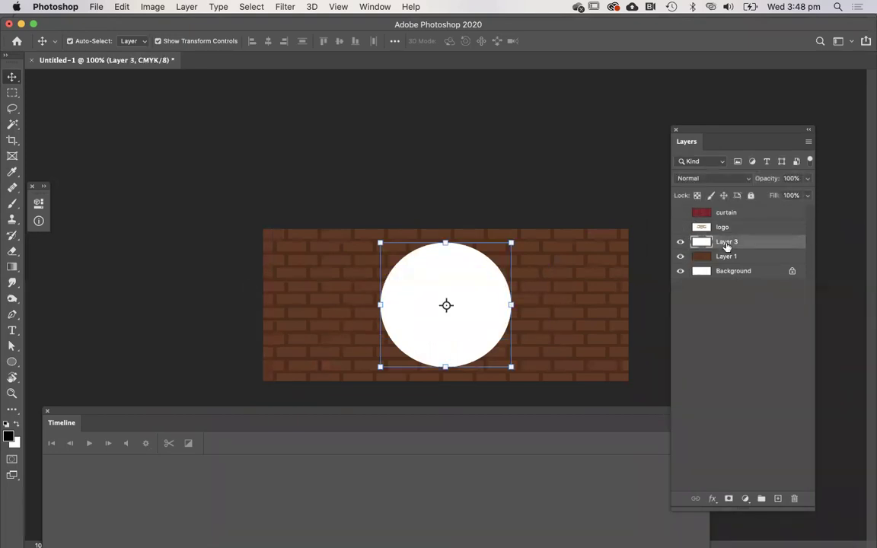
pyautogui.write('spot light')
pyautogui.click(750, 299)
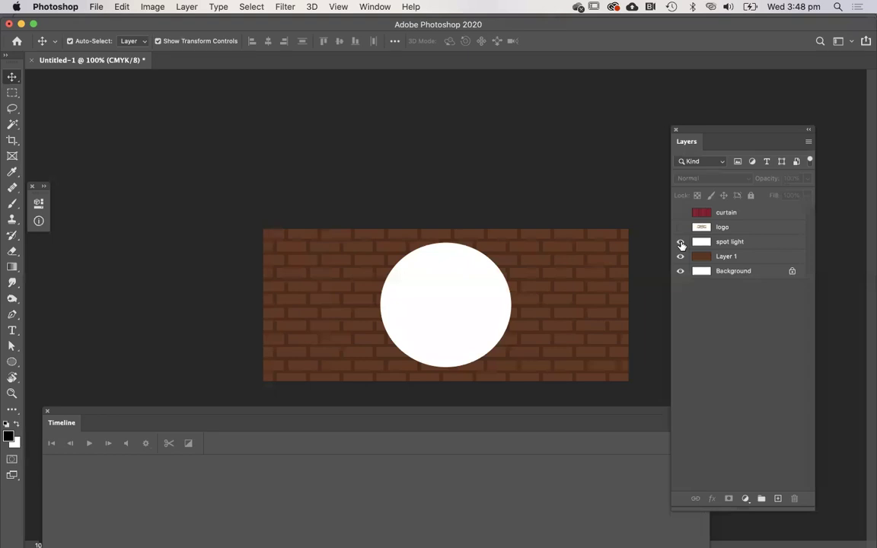
pyautogui.click(680, 242)
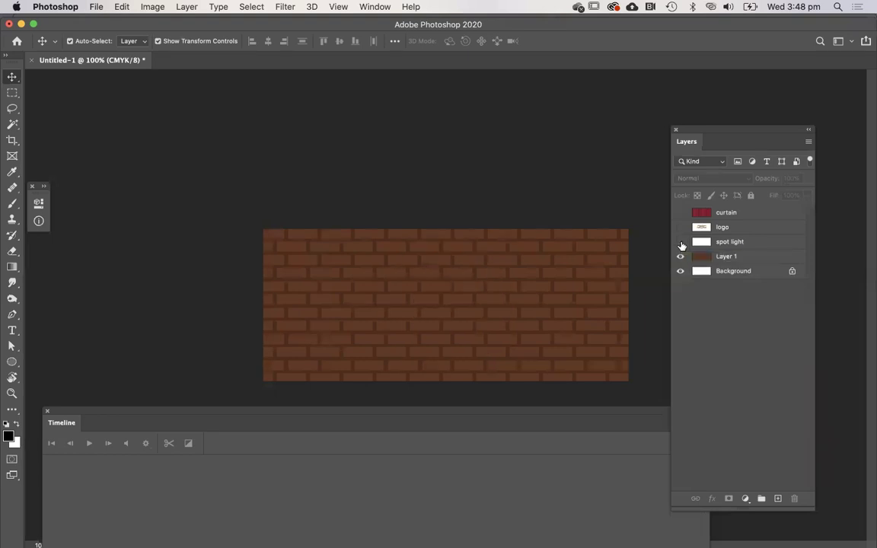
pyautogui.doubleClick(727, 256)
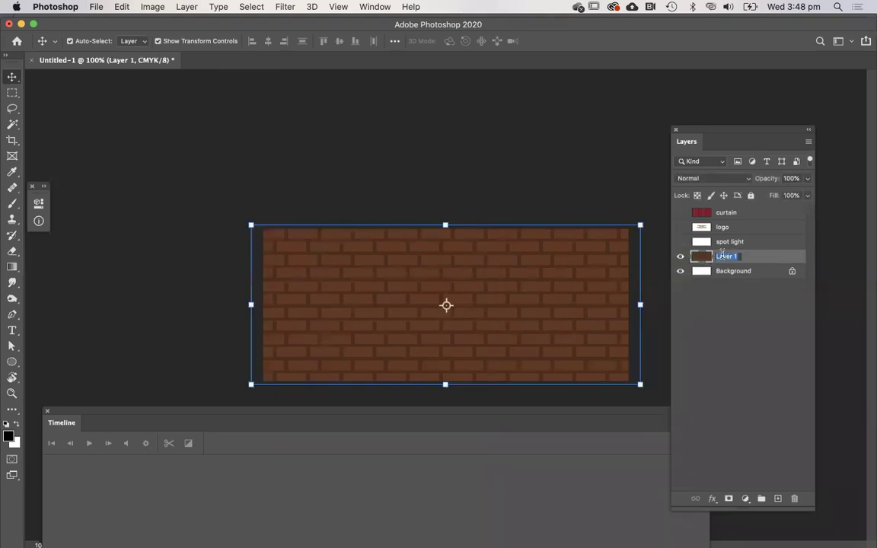
pyautogui.write('background')
pyautogui.press('Return')
# Unlock and delete the old white Background layer, then show the curtain again
pyautogui.click(792, 272)
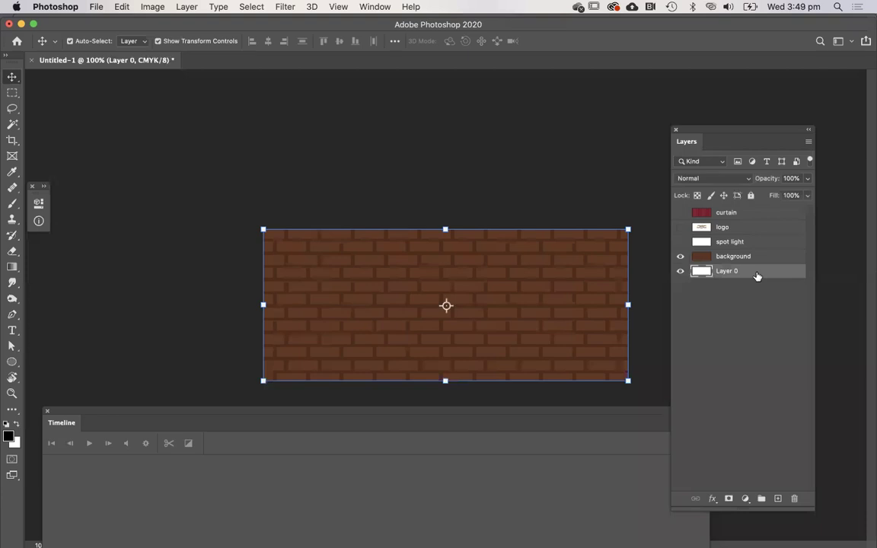
pyautogui.press('Delete')
pyautogui.click(746, 274)
# Unhide the logo layers and raise the curtain until its yellow zigzag shows at the bottom
pyautogui.moveTo(680, 212); pyautogui.dragTo(677, 238)
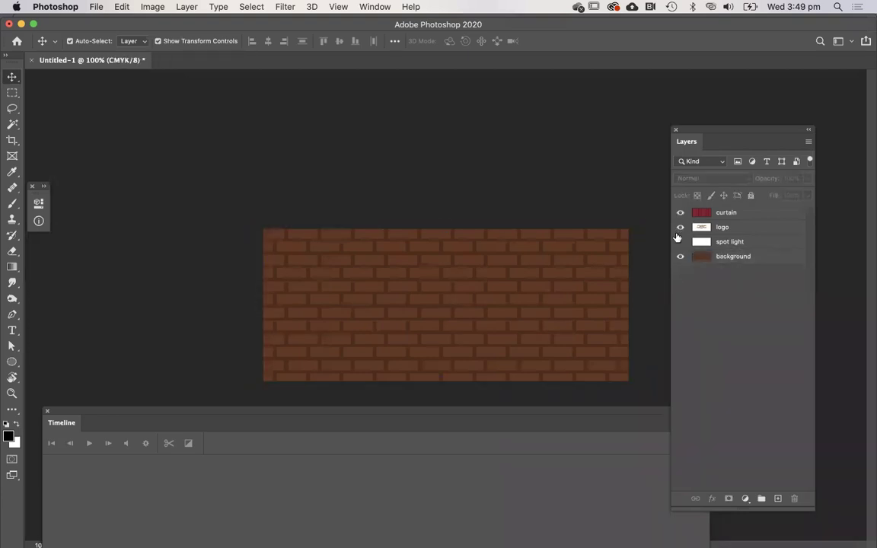
pyautogui.click(548, 278)
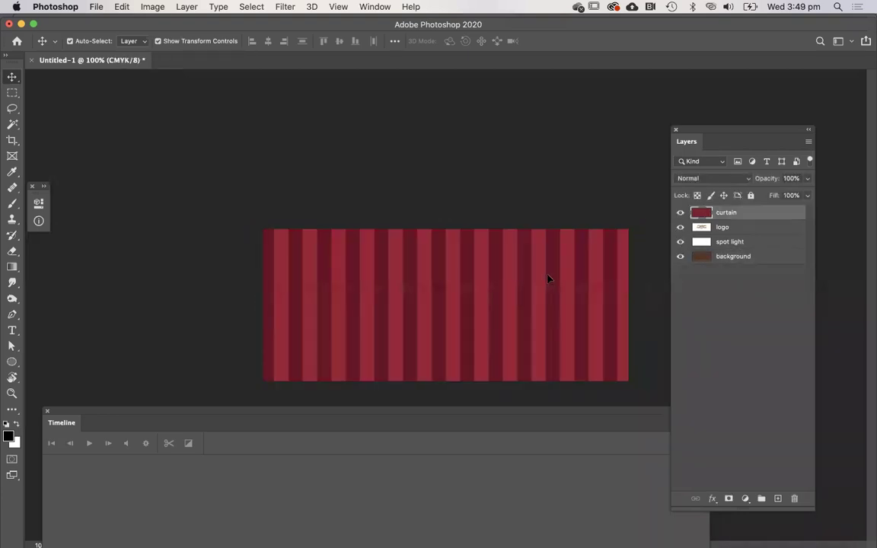
pyautogui.moveTo(532, 323); pyautogui.dragTo(538, 181)
pyautogui.press('super+z')
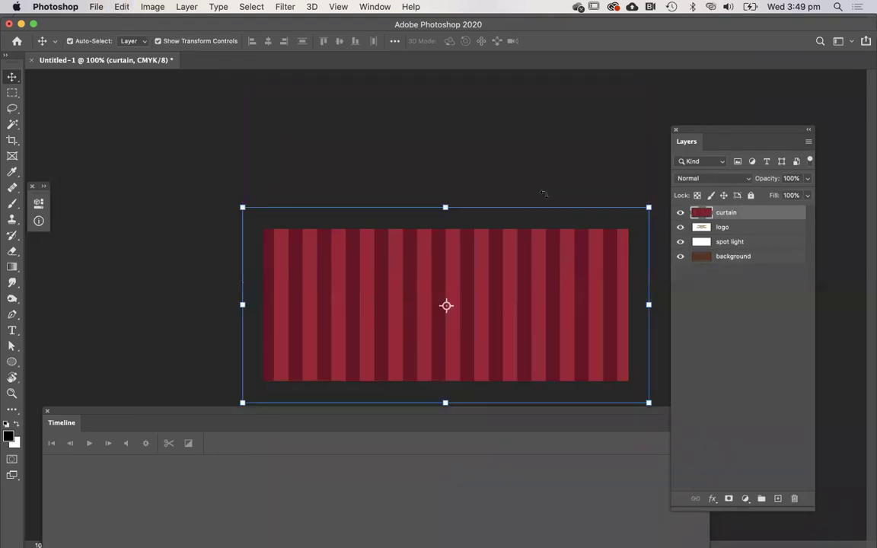
pyautogui.click(543, 193)
pyautogui.moveTo(539, 307)
pyautogui.mouseDown()
pyautogui.moveTo(538, 276)
pyautogui.moveTo(538, 292)
pyautogui.mouseUp()
pyautogui.click(482, 172)
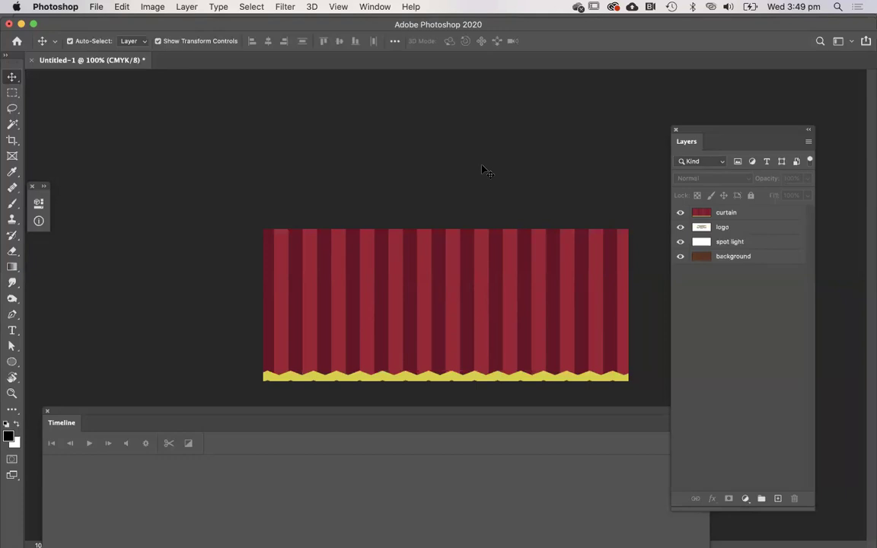
# Hide the curtain layer and raise the logo layer's opacity to 100%
pyautogui.click(679, 212)
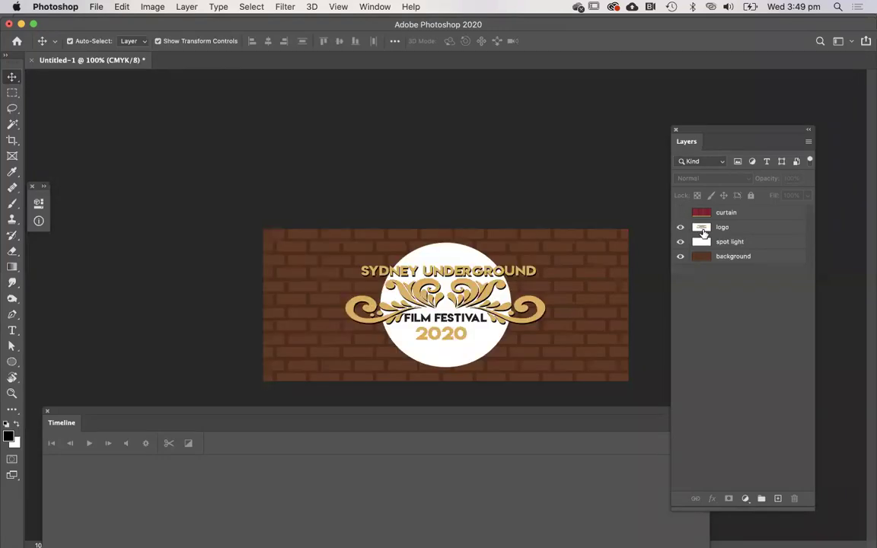
pyautogui.click(703, 233)
pyautogui.click(810, 178)
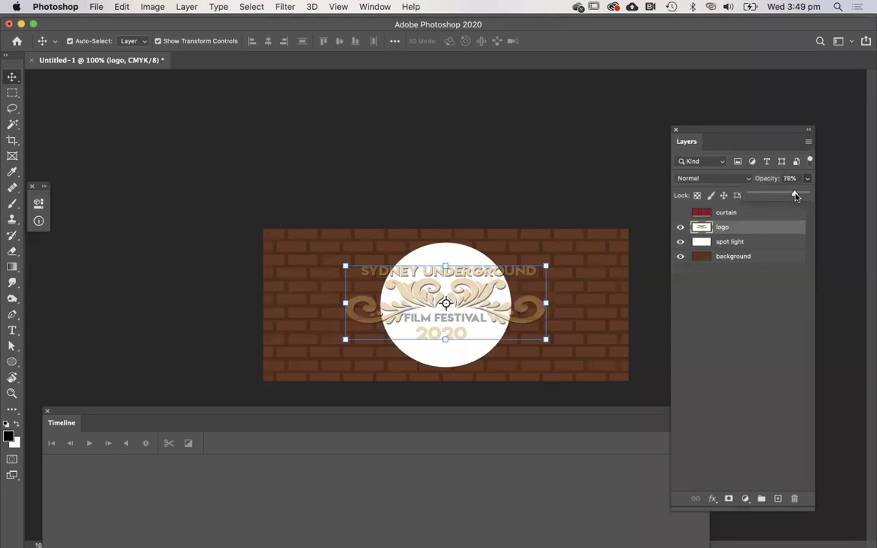
pyautogui.moveTo(795, 196); pyautogui.dragTo(808, 195)
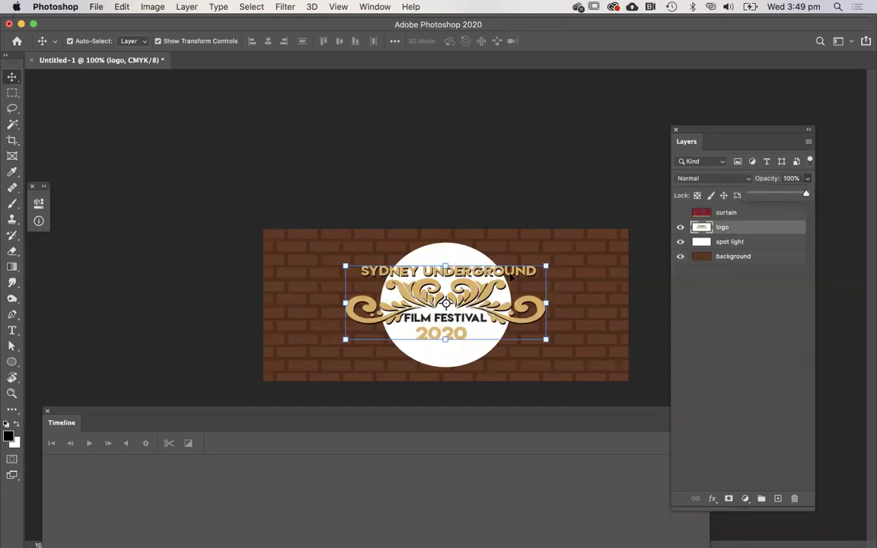
# Try scaling and rotating the logo, undoing both to keep its original size and angle
pyautogui.moveTo(546, 266); pyautogui.dragTo(588, 248)
pyautogui.press('super+z')
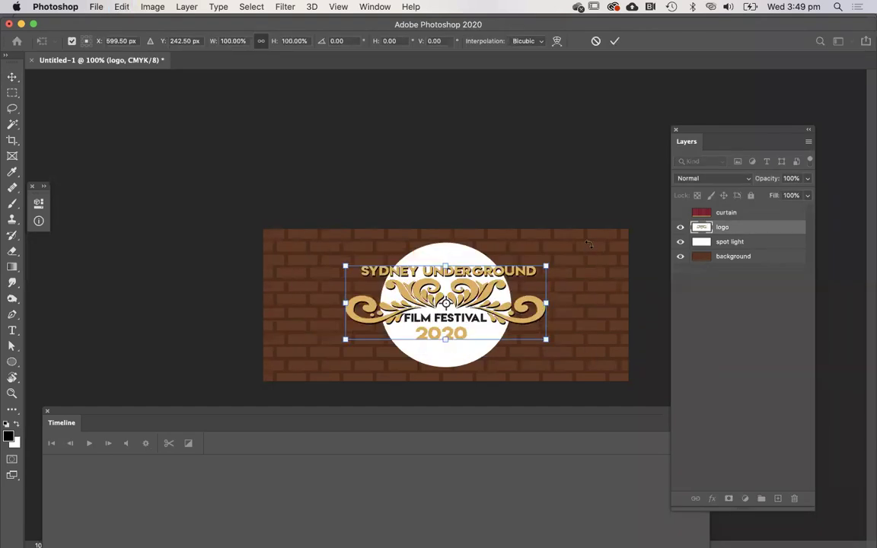
pyautogui.click(754, 308)
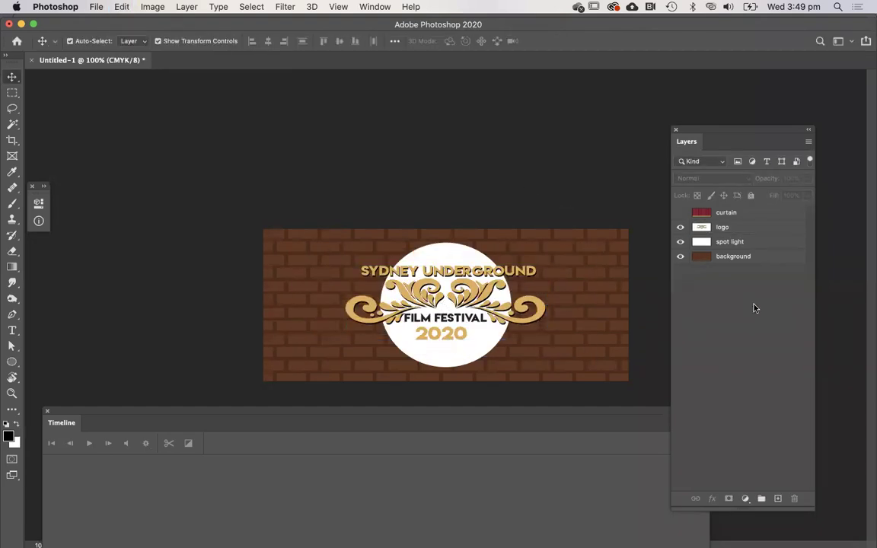
pyautogui.click(451, 272)
pyautogui.moveTo(577, 264); pyautogui.dragTo(554, 305)
pyautogui.press('super+z')
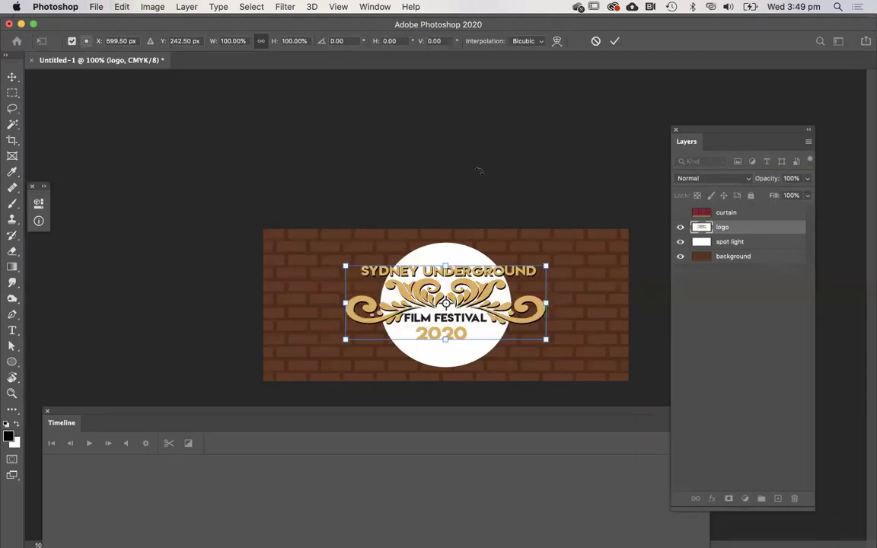
pyautogui.click(480, 176)
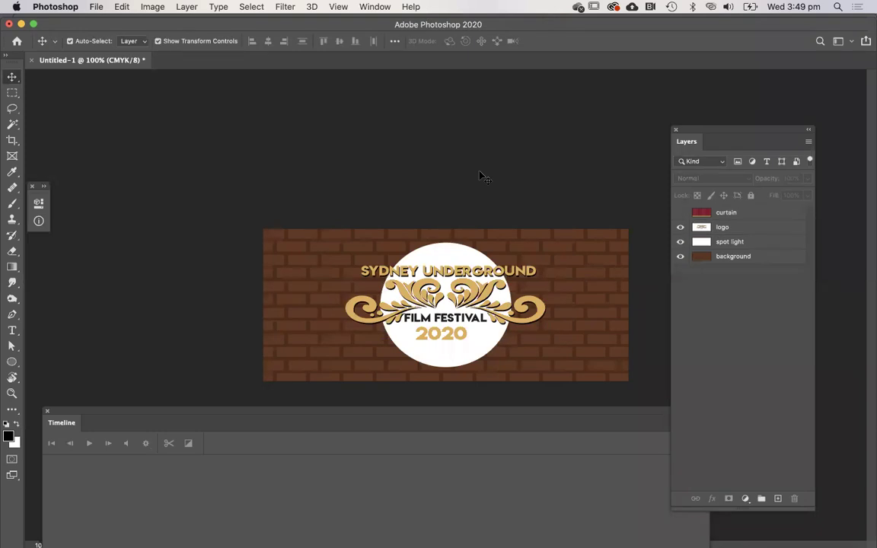
pyautogui.click(452, 260)
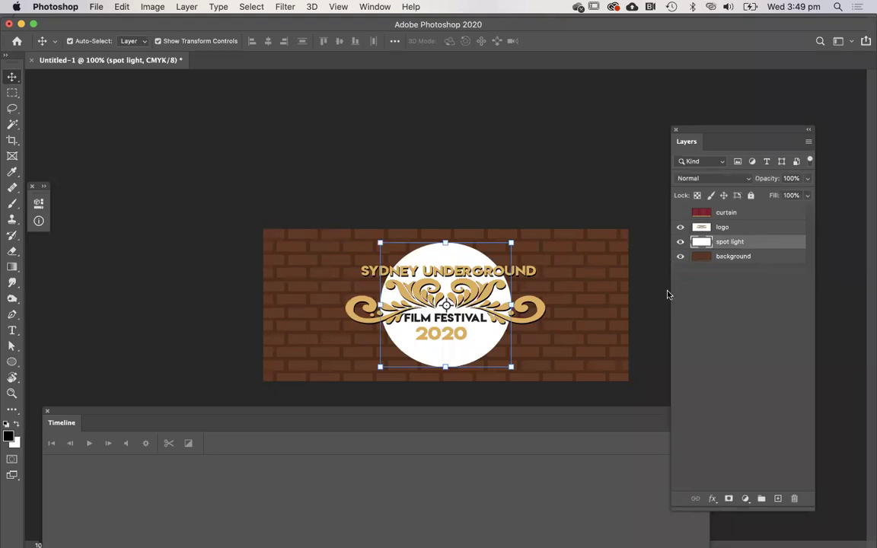
pyautogui.click(257, 221)
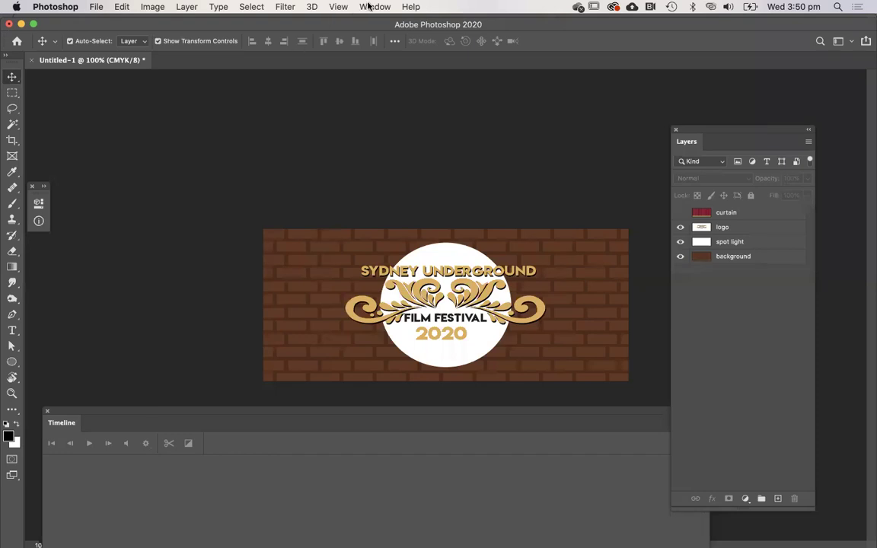
# Open the Timeline panel and create a frame animation with one 0 sec frame looping Forever
pyautogui.click(47, 411)
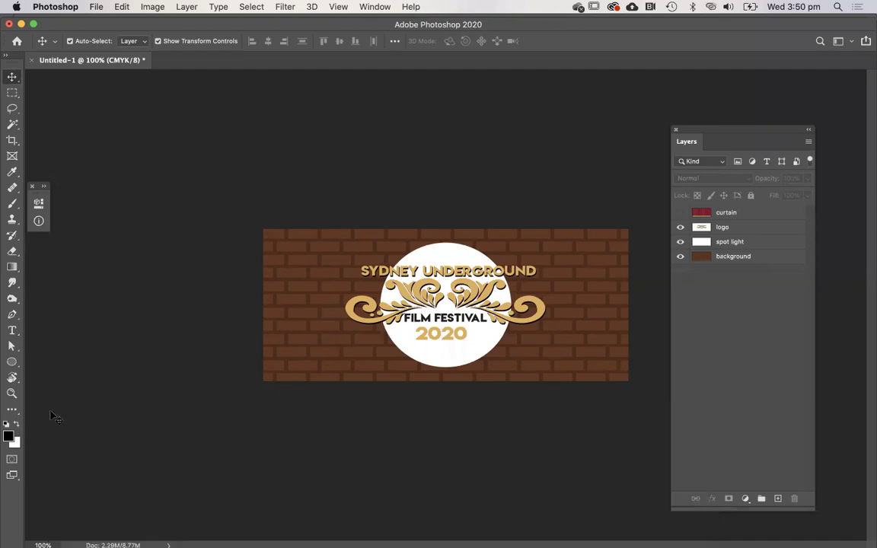
pyautogui.click(376, 7)
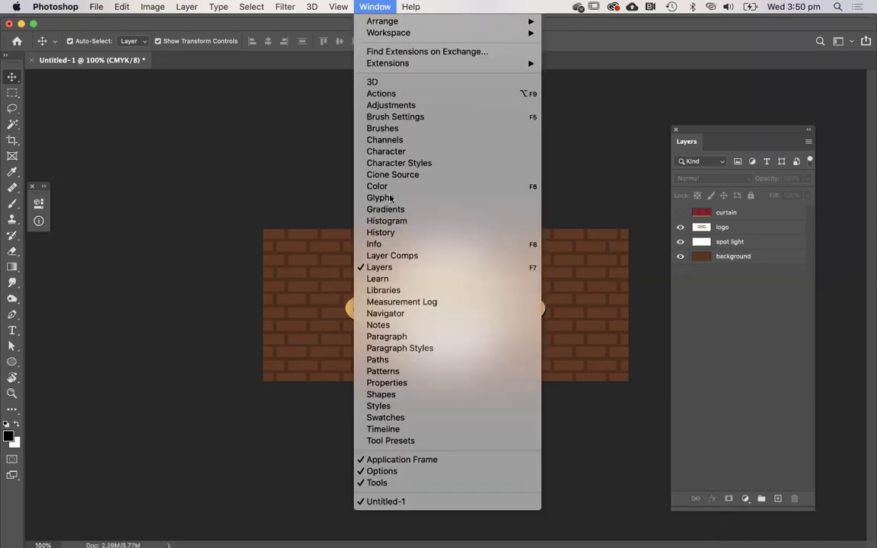
pyautogui.click(383, 430)
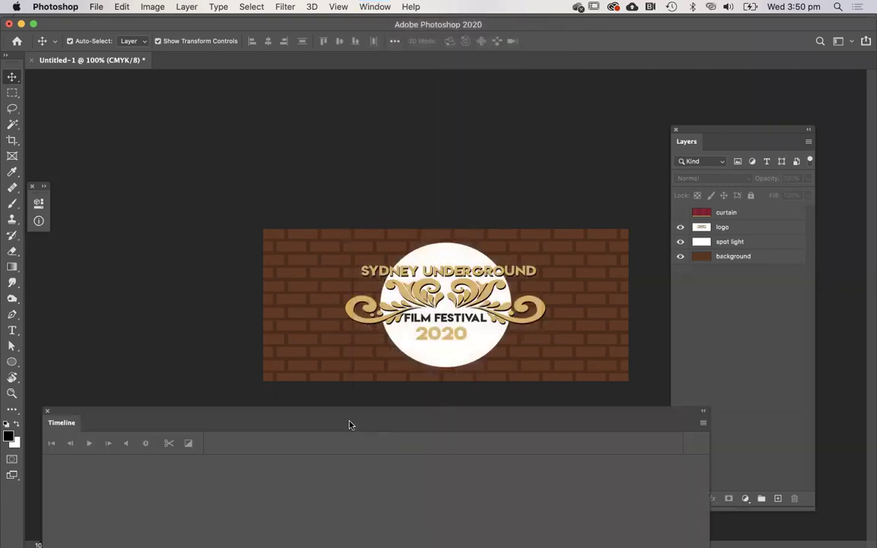
pyautogui.moveTo(357, 413); pyautogui.dragTo(354, 281)
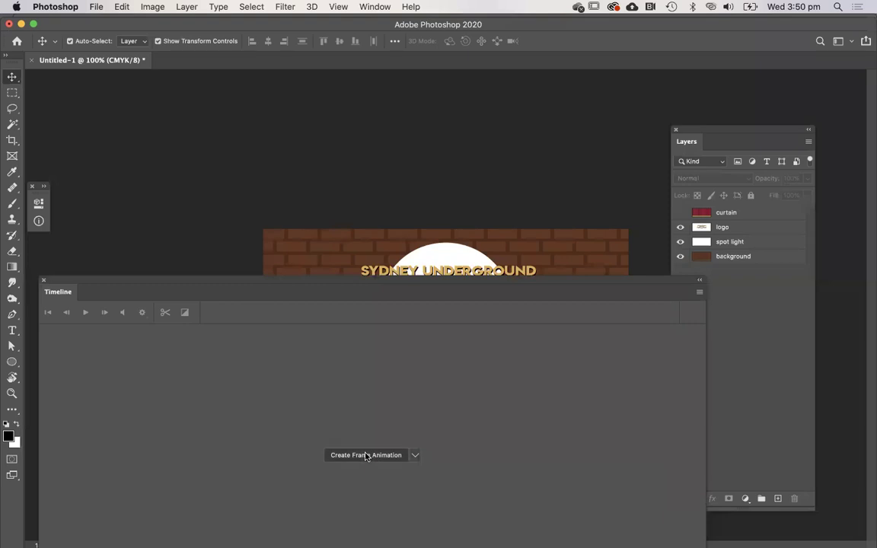
pyautogui.click(414, 455)
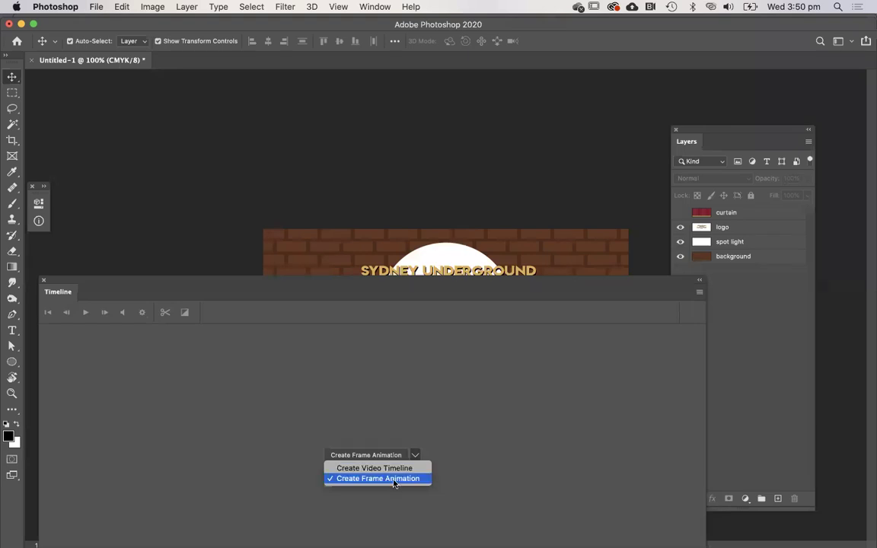
pyautogui.click(394, 478)
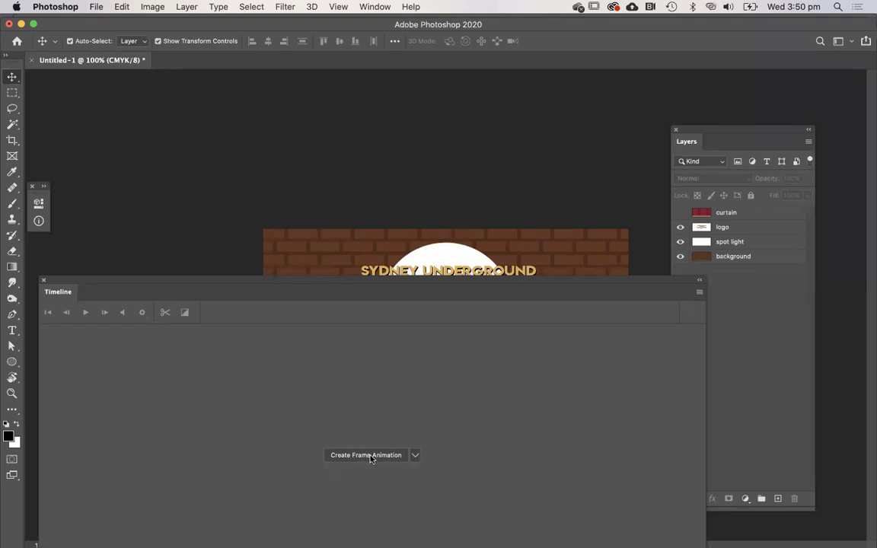
pyautogui.click(370, 455)
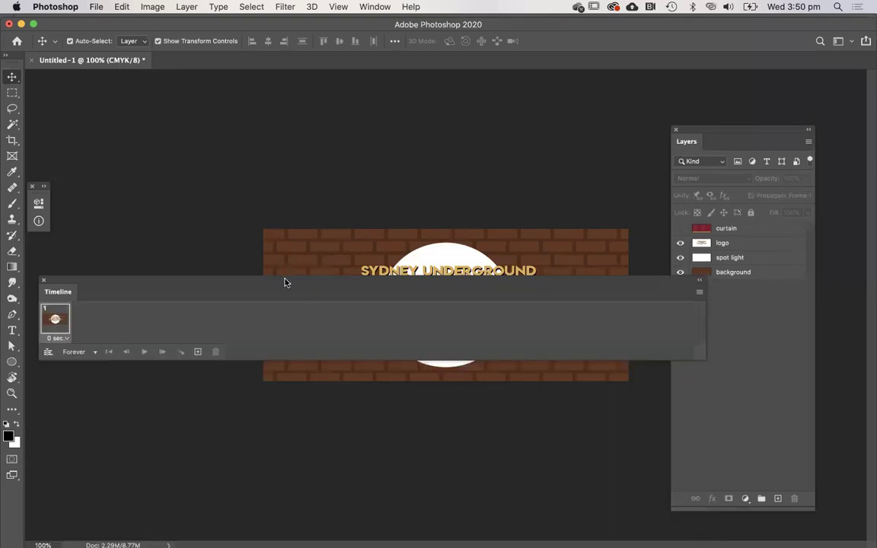
pyautogui.moveTo(286, 283); pyautogui.dragTo(305, 413)
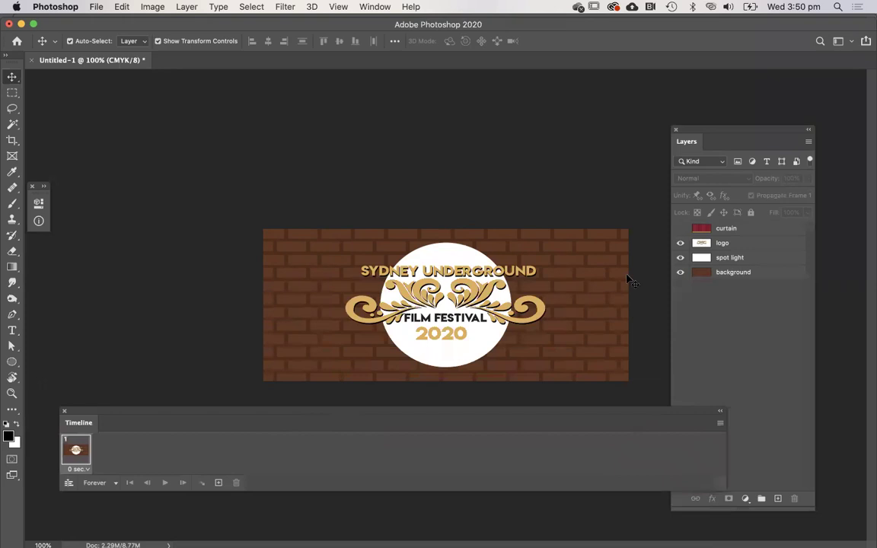
# Make the red curtain layer visible again and select it on the canvas
pyautogui.click(680, 229)
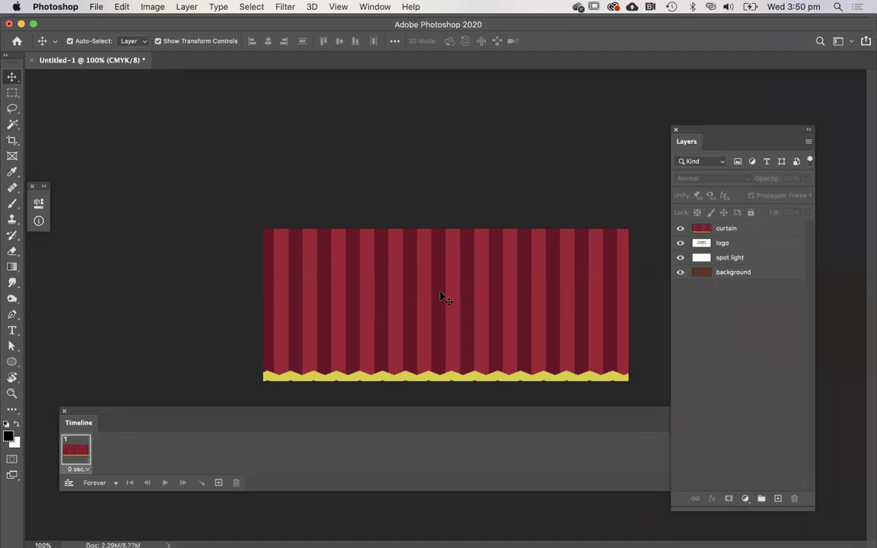
pyautogui.click(440, 296)
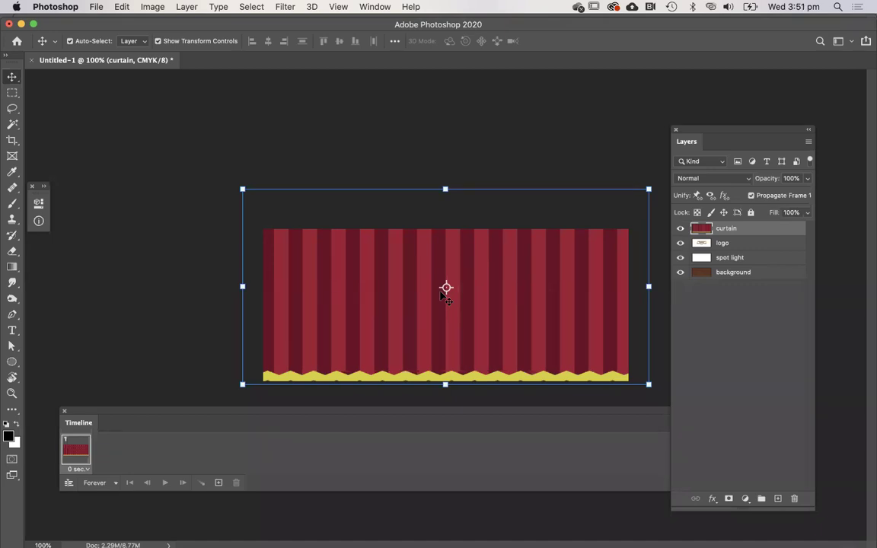
pyautogui.click(389, 163)
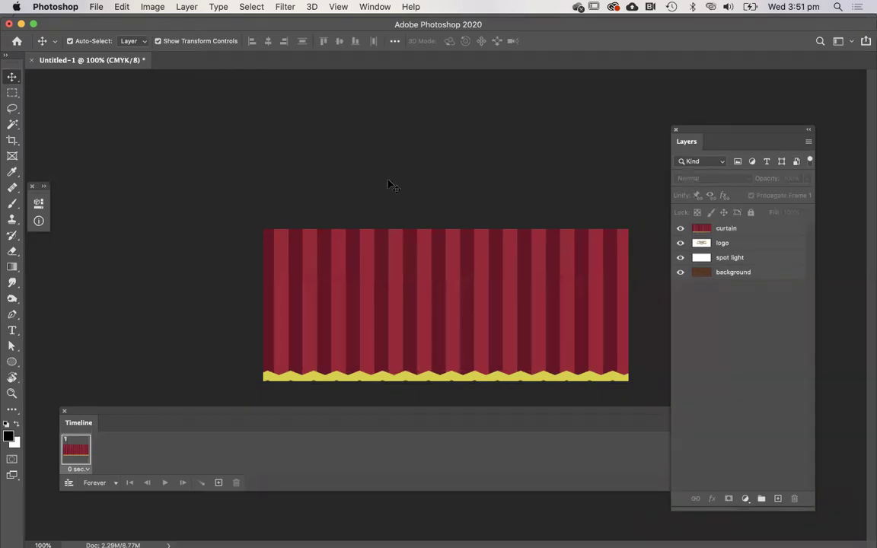
pyautogui.click(402, 248)
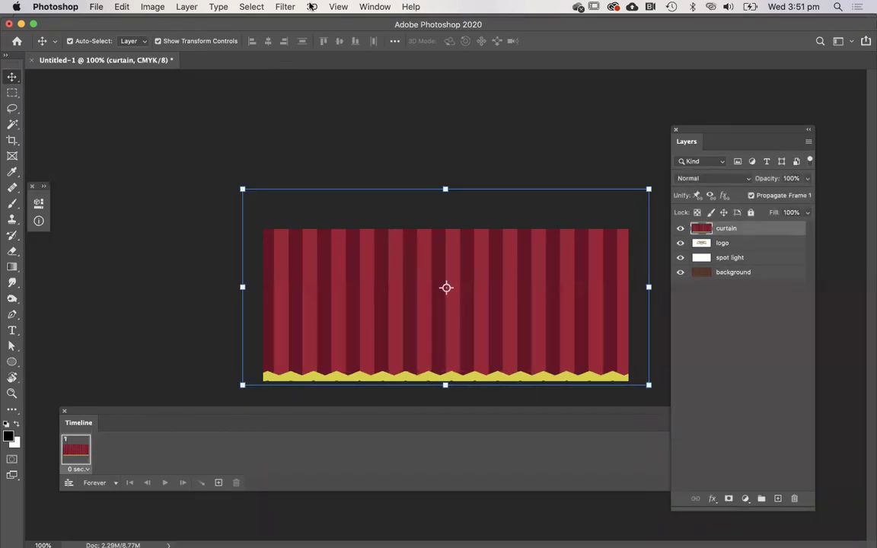
# Switch on View > Show > Layer Edges
pyautogui.click(338, 6)
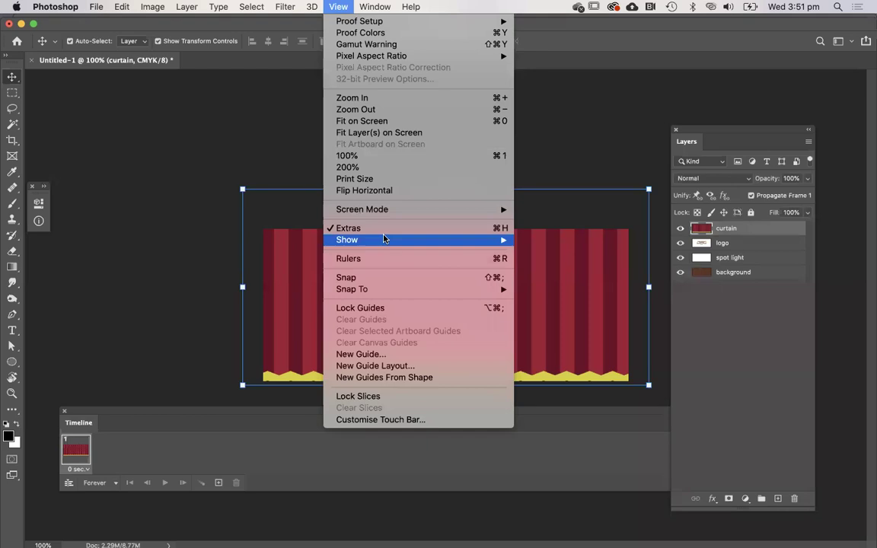
pyautogui.moveTo(383, 239)
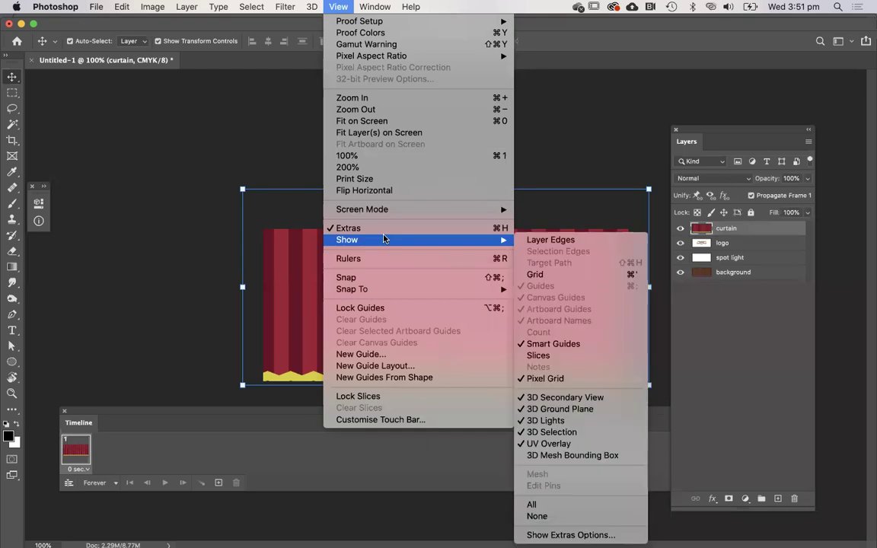
pyautogui.click(569, 240)
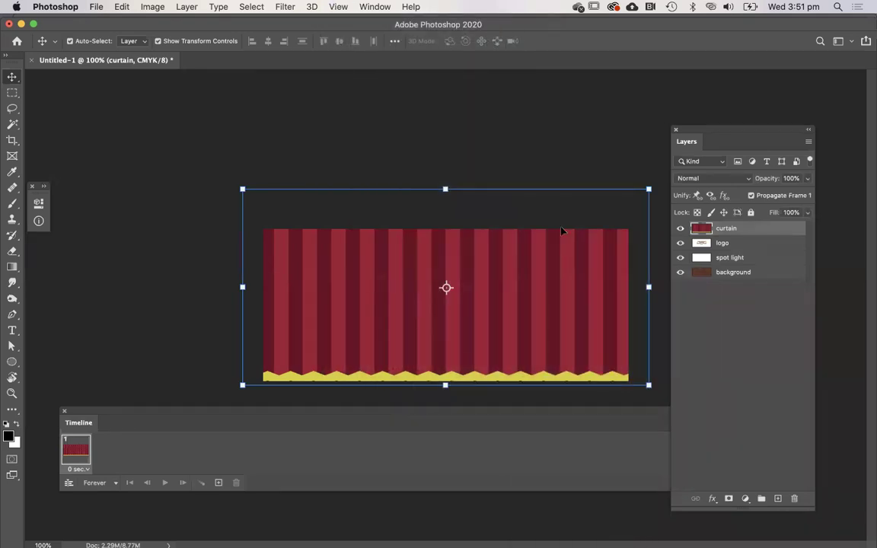
pyautogui.click(338, 7)
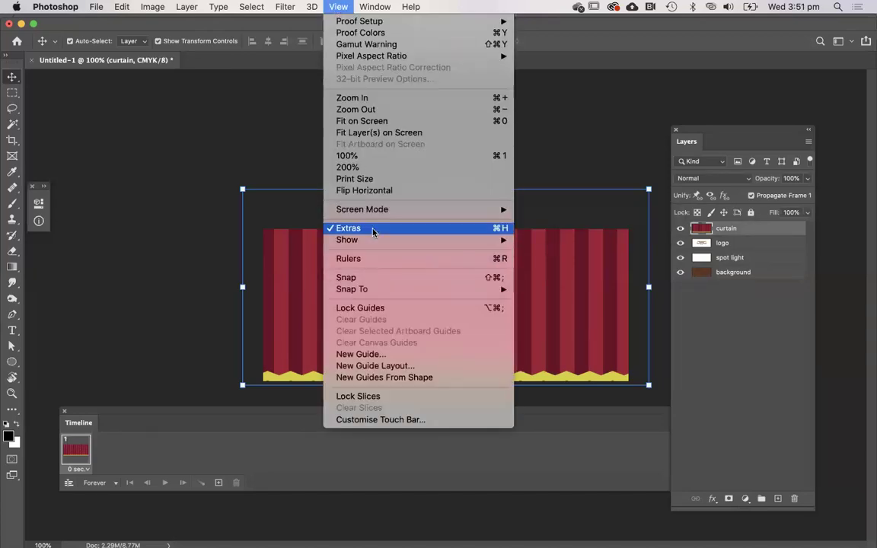
pyautogui.moveTo(499, 240)
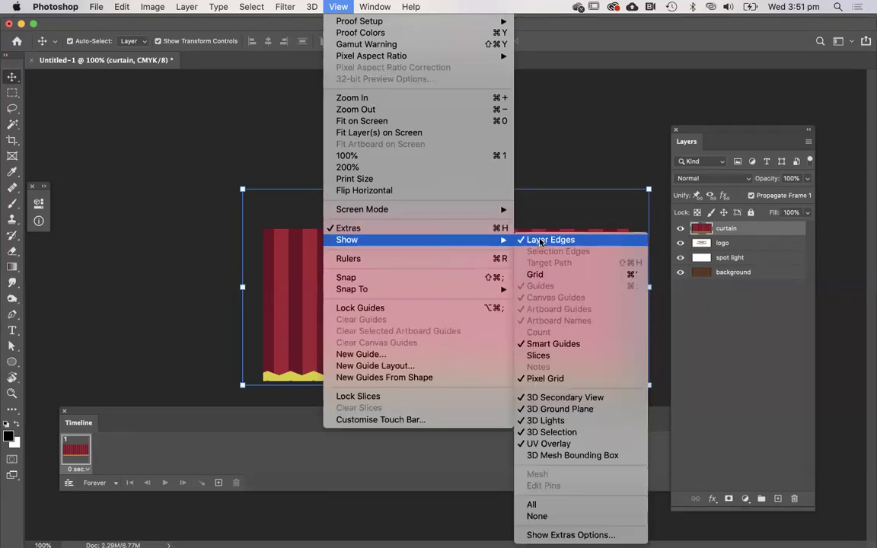
# Turn off Layer Edges, lift the curtain to preview the logo, then nudge it back down
pyautogui.click(542, 240)
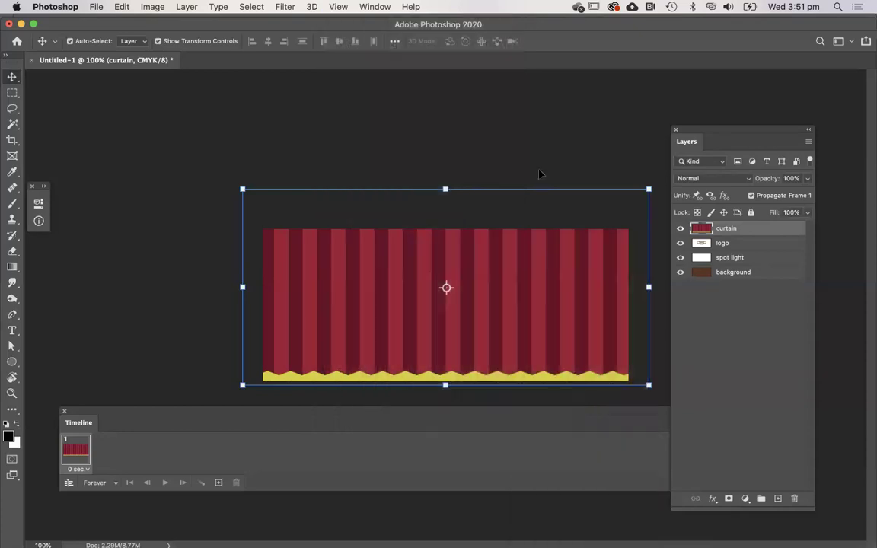
pyautogui.moveTo(483, 317); pyautogui.dragTo(479, 242)
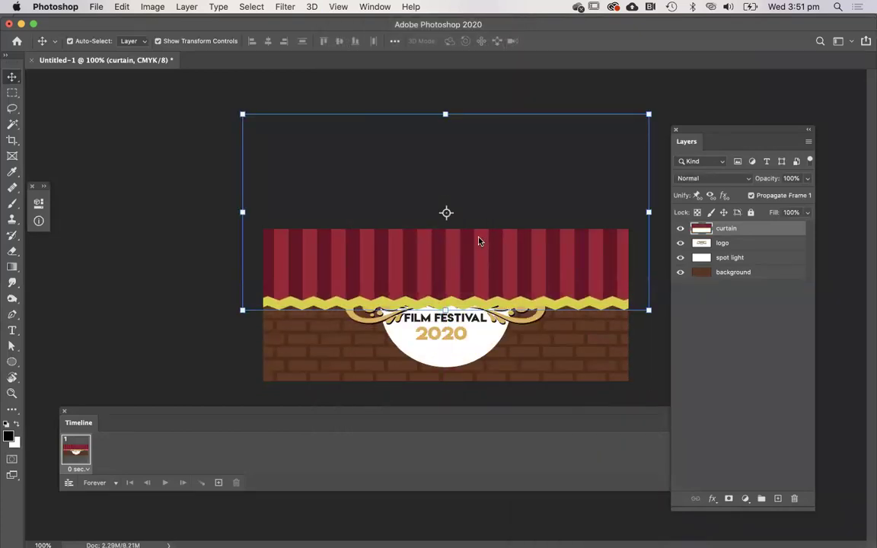
pyautogui.press('Down')
pyautogui.press('Down')
pyautogui.press('Down')
pyautogui.press('Down')
pyautogui.press('Down')
pyautogui.press('Down')
pyautogui.press('Down')
pyautogui.press('Down')
pyautogui.press('Down')
pyautogui.press('Down')
pyautogui.press('Down')
pyautogui.press('Down')
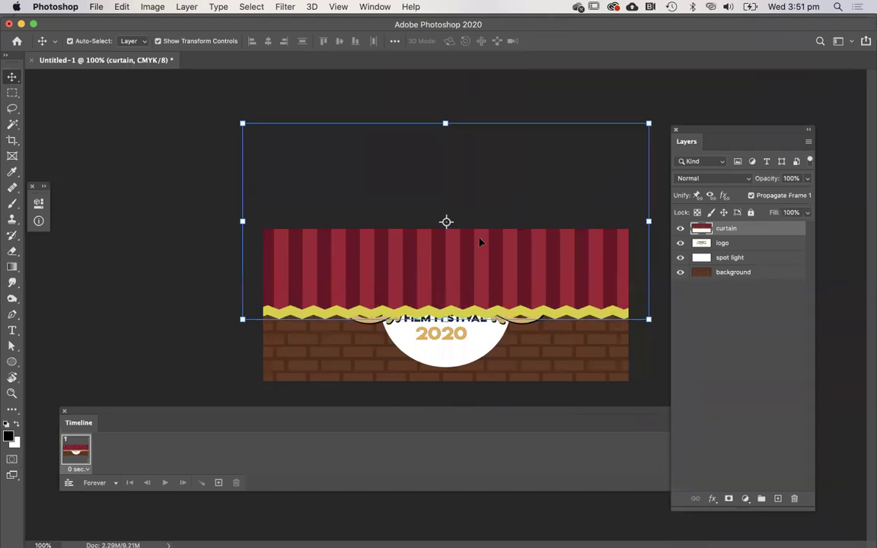
pyautogui.press('Down')
pyautogui.press('Down')
pyautogui.press('Down')
pyautogui.press('Down')
pyautogui.press('Down')
pyautogui.press('Down')
pyautogui.press('Down')
pyautogui.press('Down')
pyautogui.press('Down')
pyautogui.press('Down')
pyautogui.press('Down')
pyautogui.press('Down')
pyautogui.press('Down')
pyautogui.press('Down')
pyautogui.press('Down')
pyautogui.press('Down')
pyautogui.press('Down')
pyautogui.press('Down')
pyautogui.press('Down')
pyautogui.press('Down')
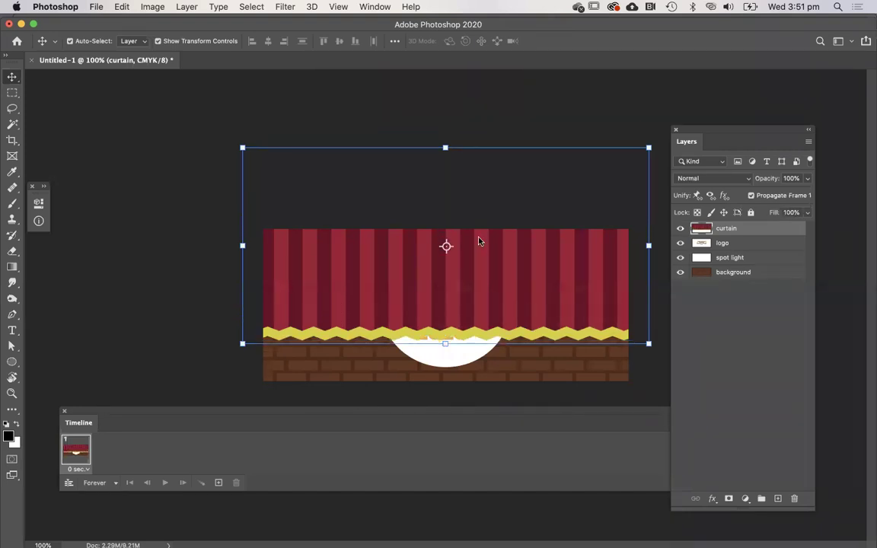
pyautogui.press('Down')
pyautogui.press('Down')
pyautogui.press('Down')
pyautogui.press('Down')
pyautogui.press('Down')
pyautogui.press('Down')
pyautogui.press('Down')
pyautogui.press('Down')
pyautogui.press('Down')
pyautogui.press('Down')
pyautogui.press('Down')
pyautogui.press('Down')
pyautogui.press('Down')
pyautogui.press('Down')
pyautogui.press('Down')
pyautogui.press('Down')
pyautogui.press('Down')
pyautogui.press('Down')
pyautogui.press('Down')
pyautogui.press('Down')
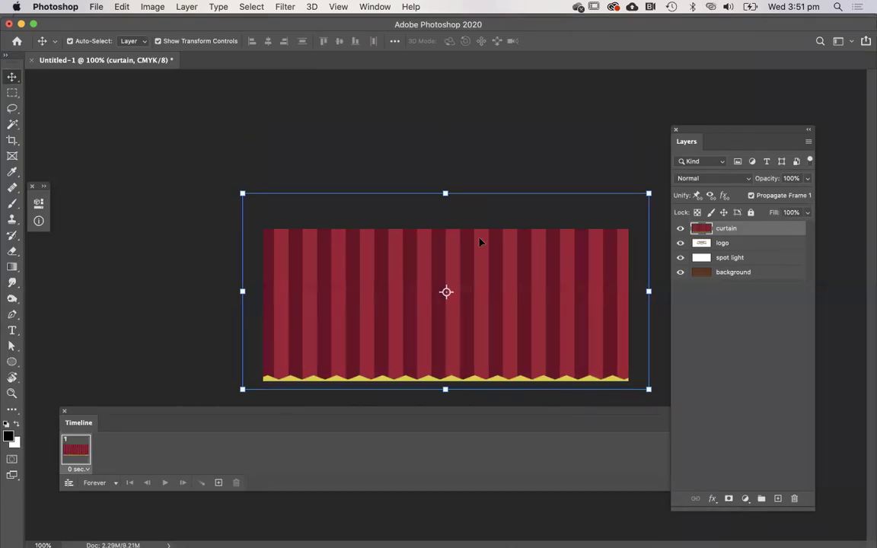
# Hide the curtain and enlarge the white spot light circle around its centre
pyautogui.click(681, 229)
pyautogui.moveTo(430, 260); pyautogui.dragTo(433, 262)
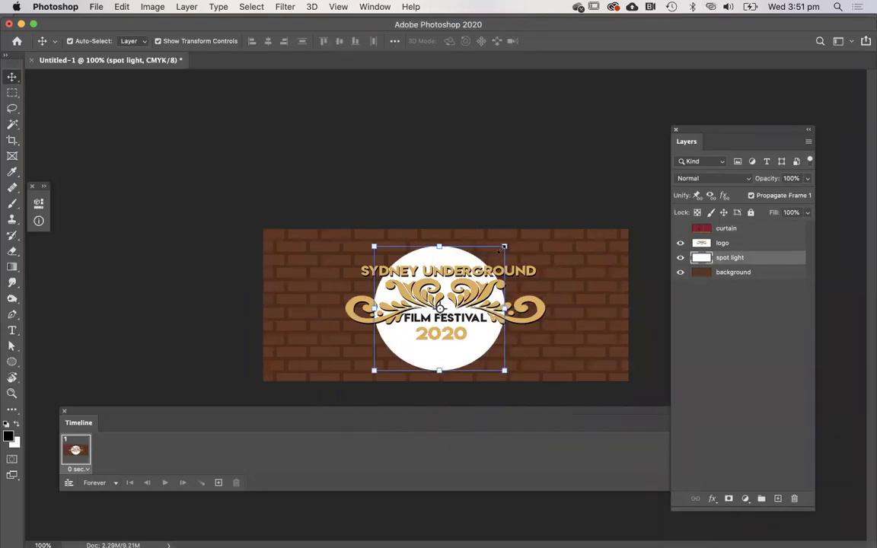
pyautogui.moveTo(504, 246); pyautogui.dragTo(526, 232)
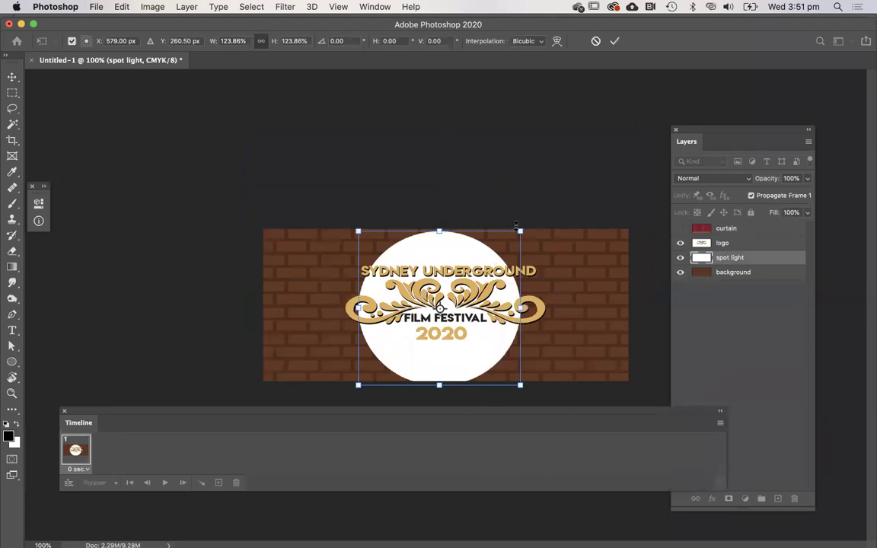
pyautogui.press('Return')
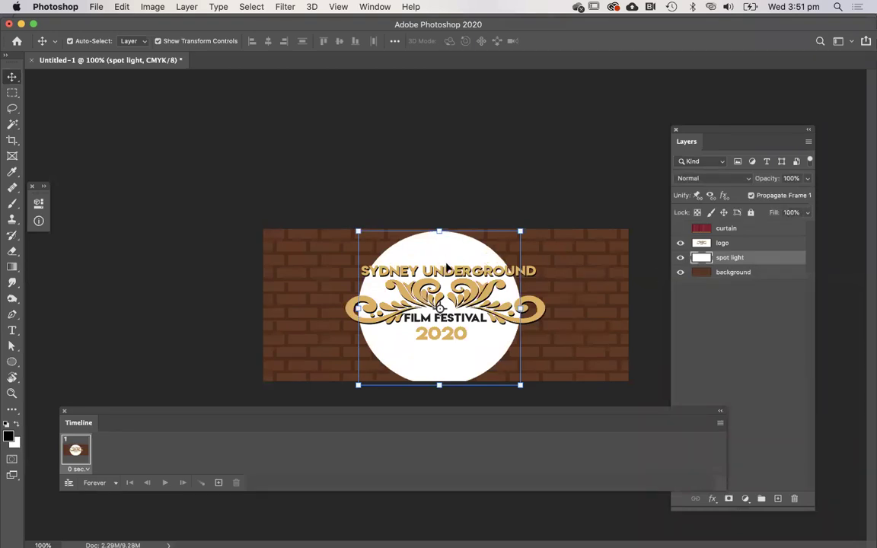
# Fade the spot light layer to 0% opacity, leaving the curtain hidden
pyautogui.click(808, 179)
pyautogui.moveTo(781, 197); pyautogui.dragTo(698, 197)
pyautogui.click(504, 183)
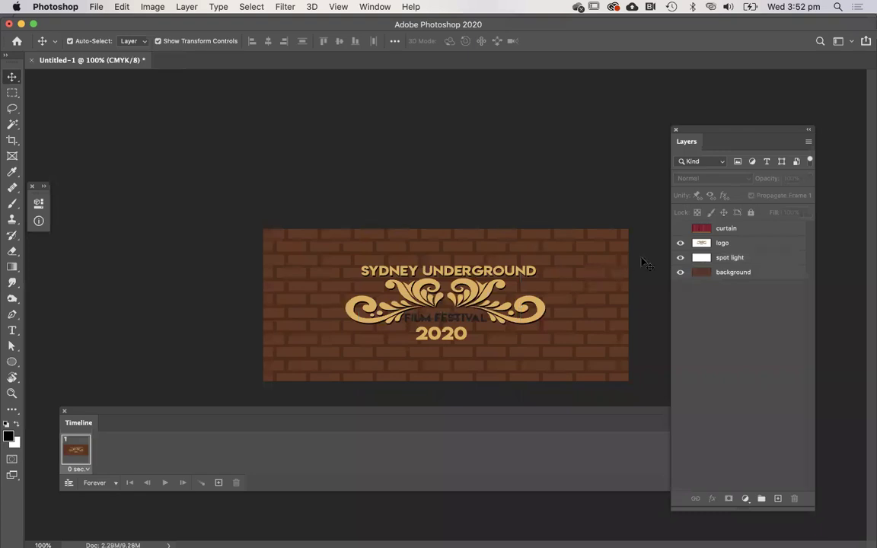
pyautogui.click(680, 228)
pyautogui.click(736, 229)
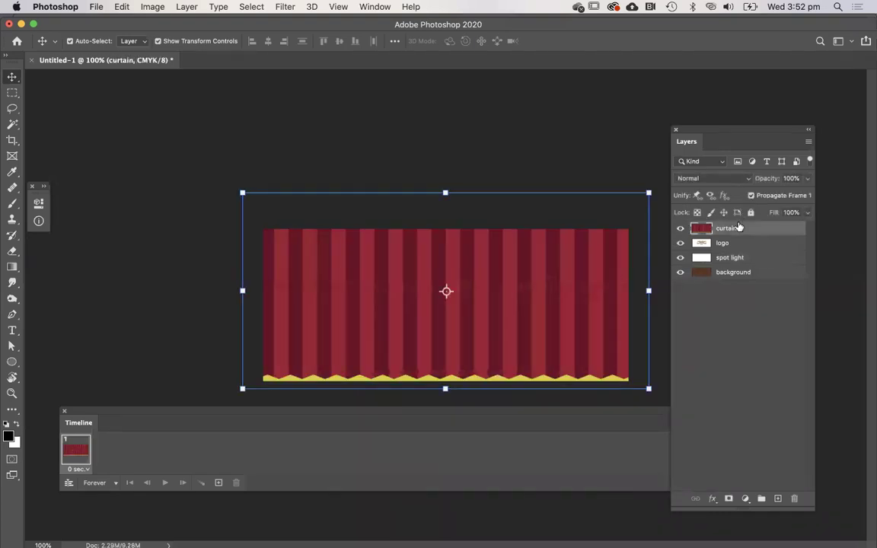
pyautogui.click(680, 228)
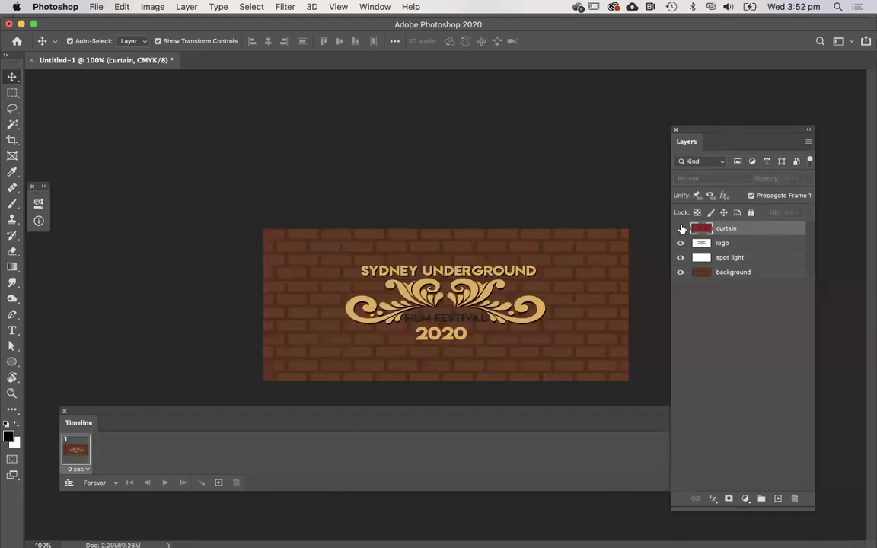
pyautogui.click(723, 259)
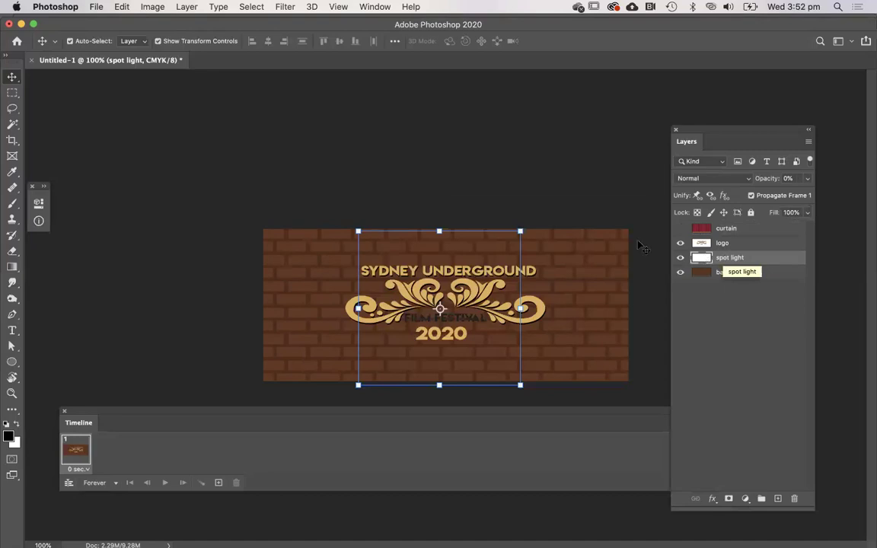
pyautogui.click(400, 168)
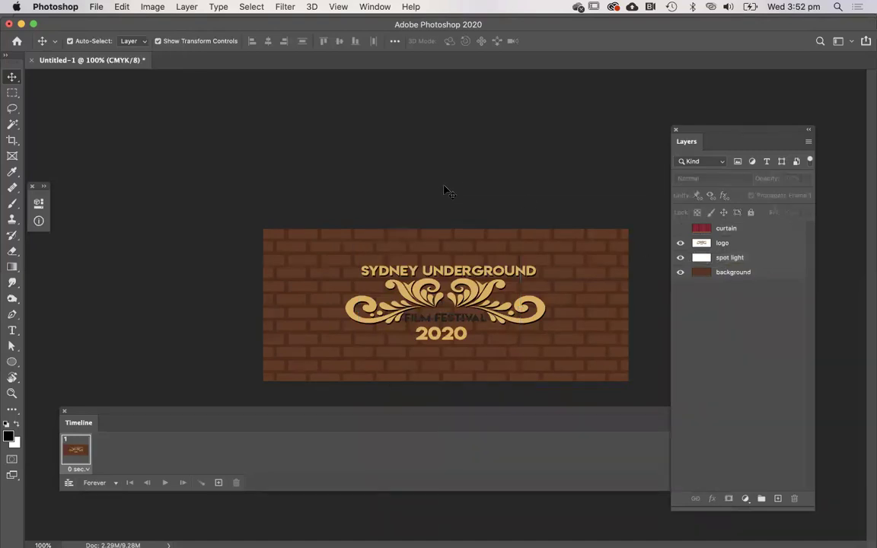
# Show the curtain and duplicate frame 1 as a second animation frame
pyautogui.click(679, 228)
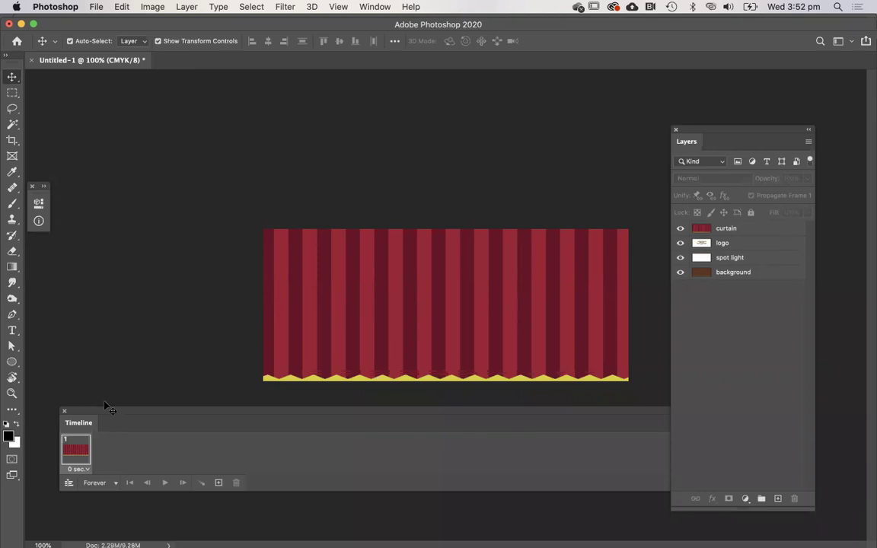
pyautogui.click(217, 484)
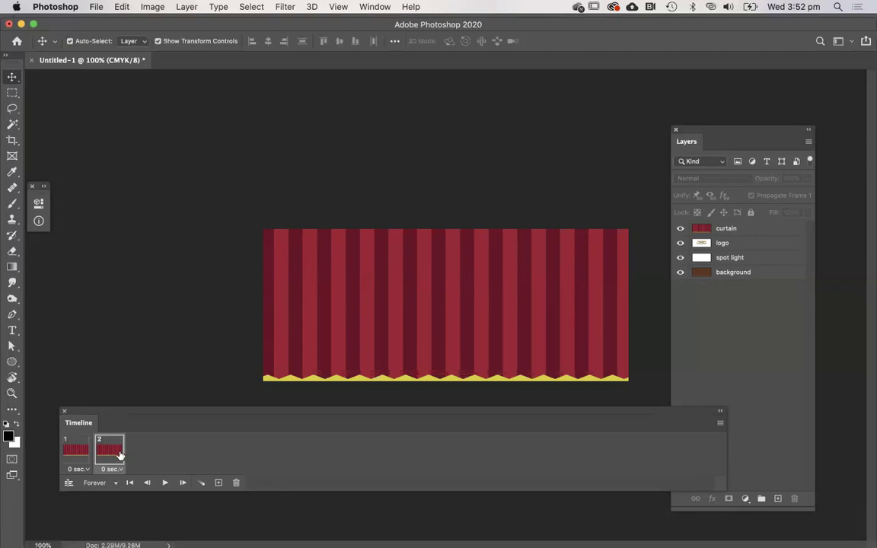
pyautogui.click(327, 381)
# Raise the curtain in frame 2 until it clears the top of the canvas, then deselect
pyautogui.moveTo(327, 381); pyautogui.dragTo(329, 290)
pyautogui.press('Up')
pyautogui.press('Up')
pyautogui.press('Up')
pyautogui.press('Up')
pyautogui.press('Up')
pyautogui.press('Up')
pyautogui.press('Up')
pyautogui.press('Up')
pyautogui.press('Up')
pyautogui.press('Up')
pyautogui.press('Up')
pyautogui.press('Up')
pyautogui.press('Up')
pyautogui.press('Up')
pyautogui.press('Up')
pyautogui.press('Up')
pyautogui.press('Up')
pyautogui.press('Up')
pyautogui.press('Up')
pyautogui.press('Up')
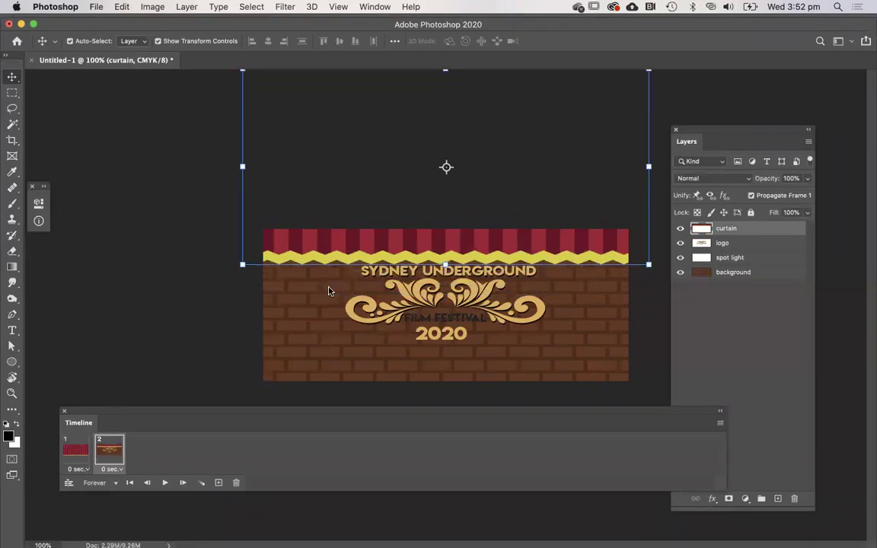
pyautogui.press('Up')
pyautogui.press('Up')
pyautogui.press('Up')
pyautogui.press('Up')
pyautogui.press('Up')
pyautogui.press('Up')
pyautogui.press('Up')
pyautogui.press('Up')
pyautogui.press('Up')
pyautogui.press('Up')
pyautogui.press('Up')
pyautogui.press('Up')
pyautogui.press('Up')
pyautogui.press('Up')
pyautogui.press('Up')
pyautogui.press('Up')
pyautogui.press('Up')
pyautogui.press('Up')
pyautogui.press('Up')
pyautogui.press('Up')
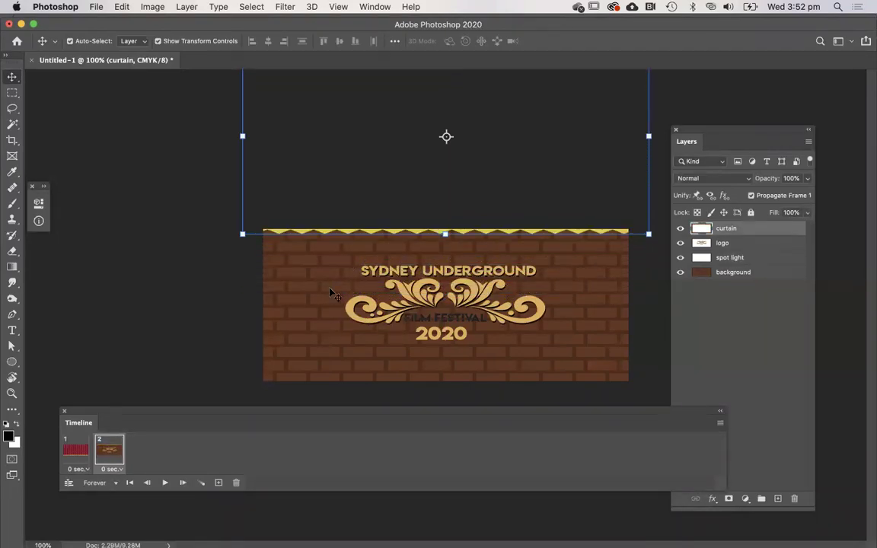
pyautogui.press('Up')
pyautogui.press('Up')
pyautogui.press('Up')
pyautogui.press('Up')
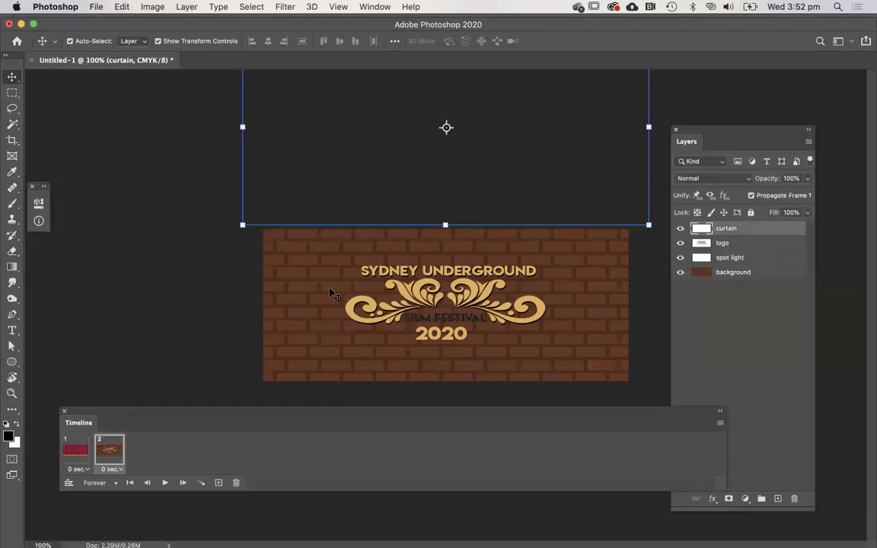
pyautogui.press('Down')
pyautogui.press('Down')
pyautogui.press('Down')
pyautogui.press('Down')
pyautogui.press('Down')
pyautogui.press('Down')
pyautogui.press('Down')
pyautogui.press('Down')
pyautogui.press('Down')
pyautogui.press('Down')
pyautogui.press('Down')
pyautogui.press('Down')
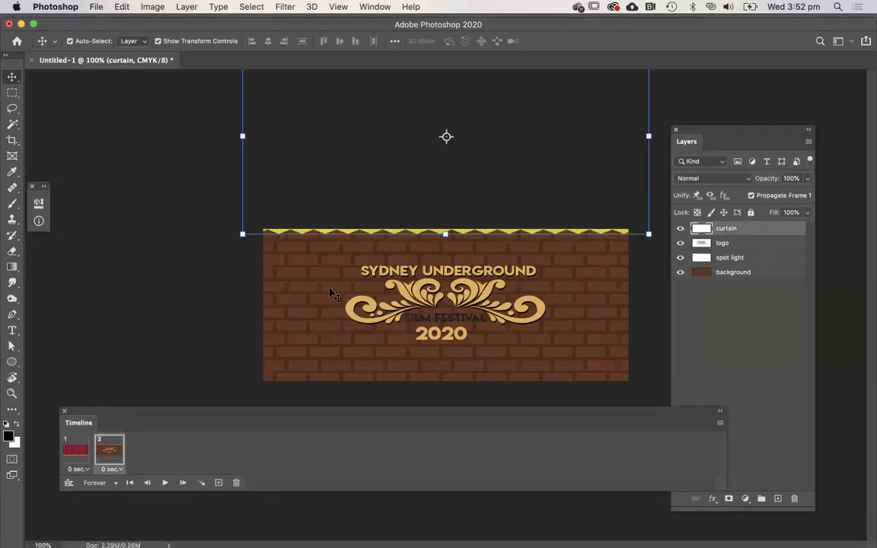
pyautogui.click(160, 293)
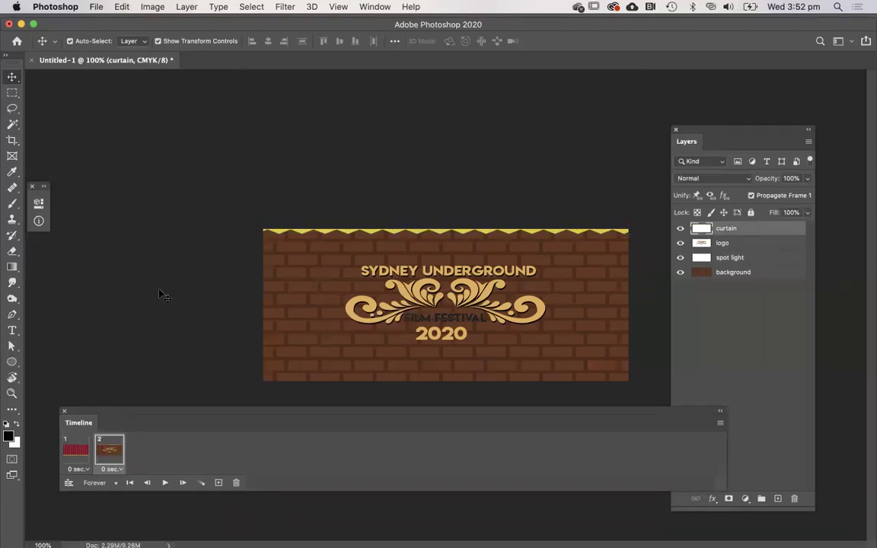
pyautogui.click(74, 451)
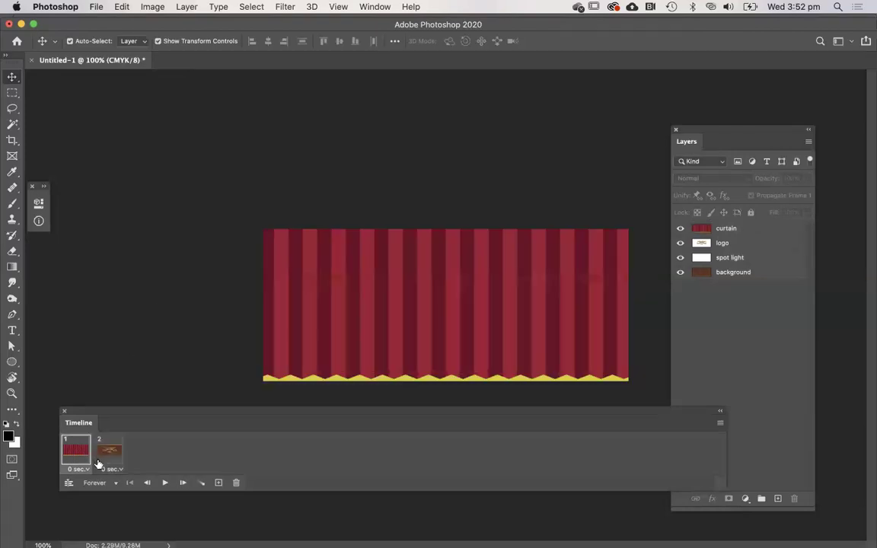
pyautogui.click(110, 456)
pyautogui.click(74, 450)
pyautogui.click(164, 482)
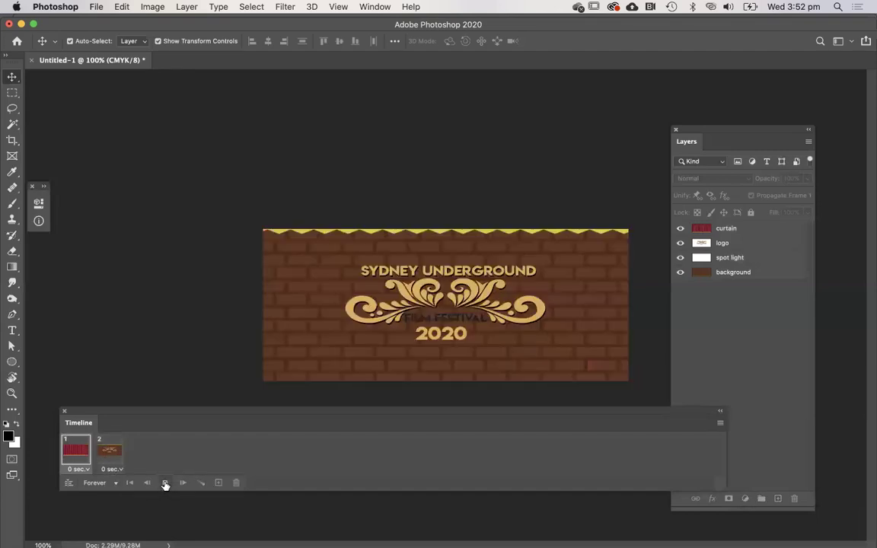
pyautogui.click(165, 483)
pyautogui.click(109, 455)
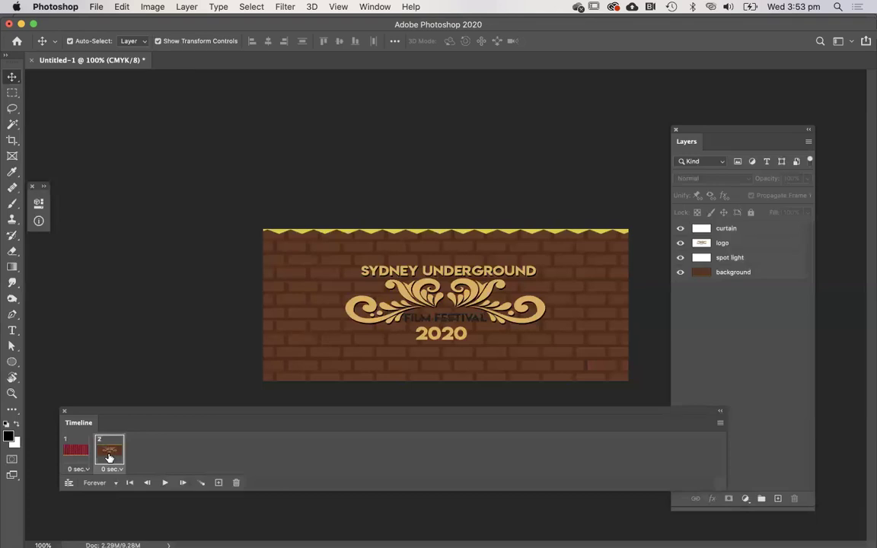
pyautogui.click(80, 452)
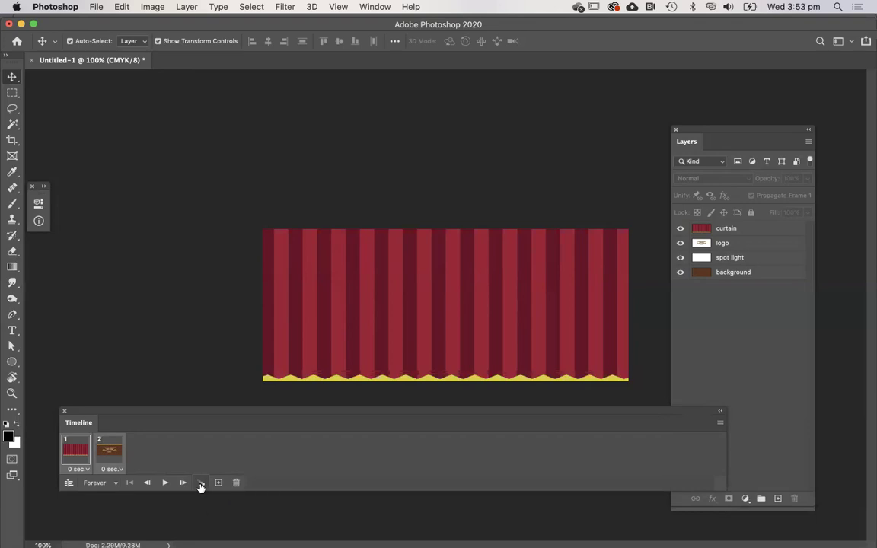
# Tween 12 frames between the curtain and logo frames, preview the rise, and select frame 14
pyautogui.click(201, 485)
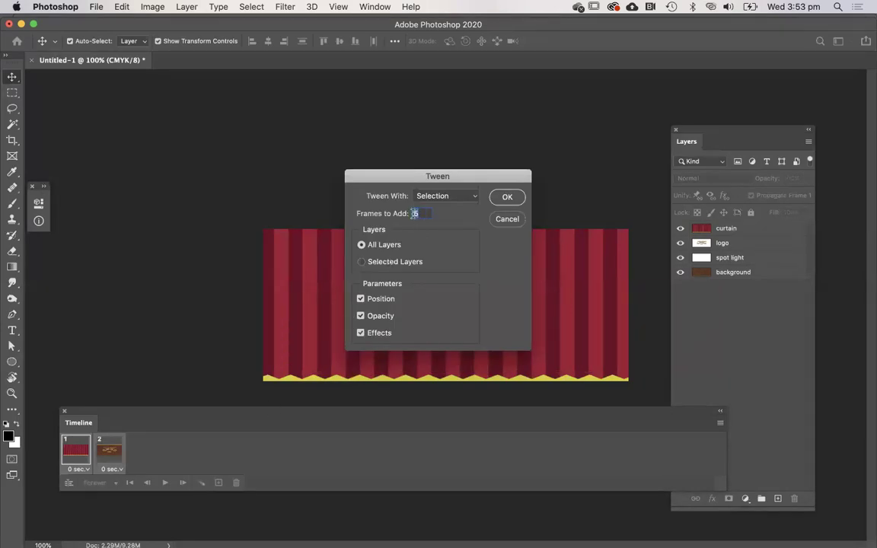
pyautogui.write('12')
pyautogui.click(512, 199)
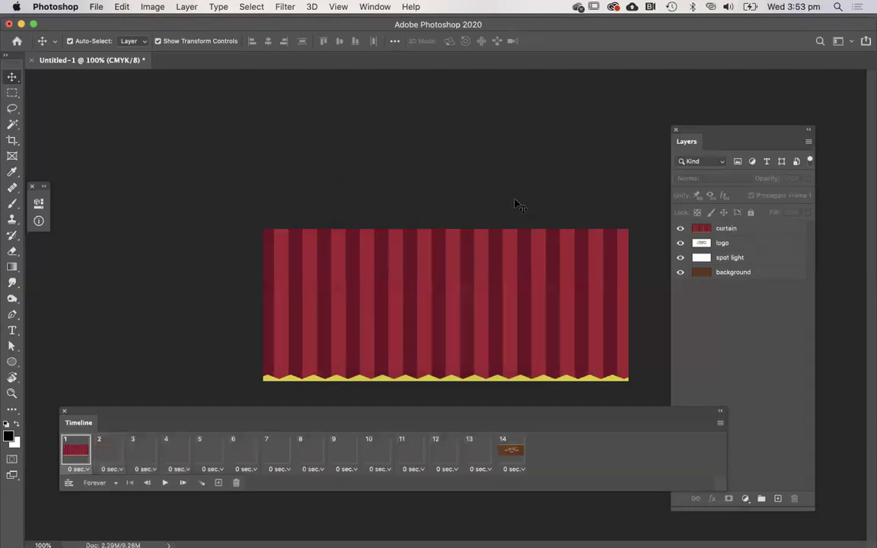
pyautogui.press('space')
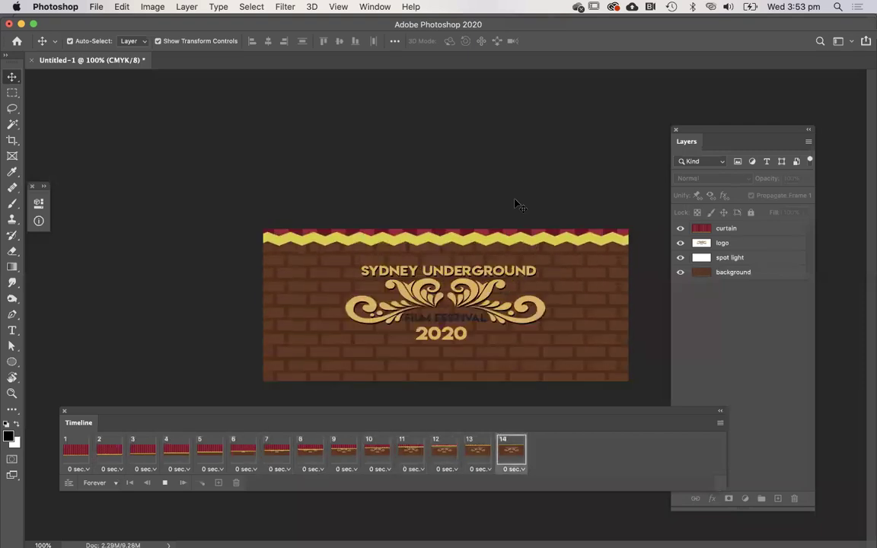
pyautogui.press('space')
pyautogui.click(511, 449)
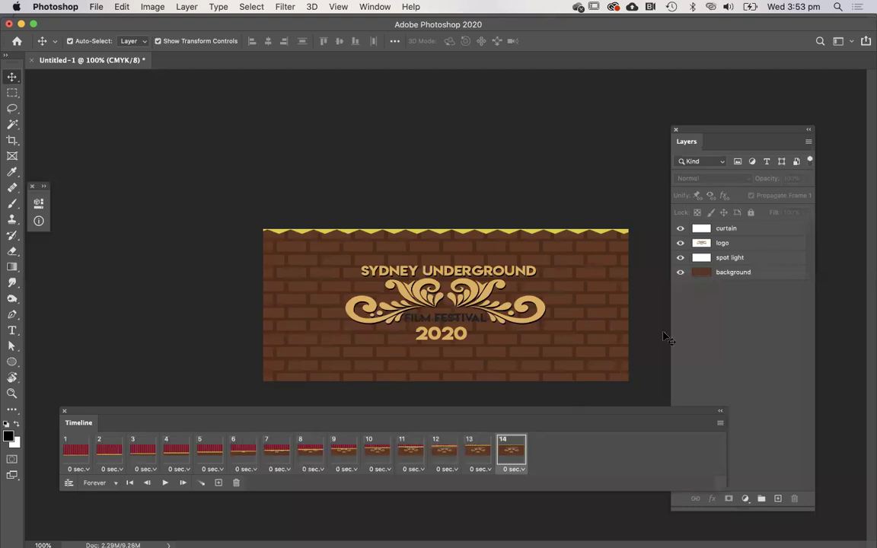
# Duplicate frame 14 as a new frame 15 with the spot light layer selected
pyautogui.click(728, 259)
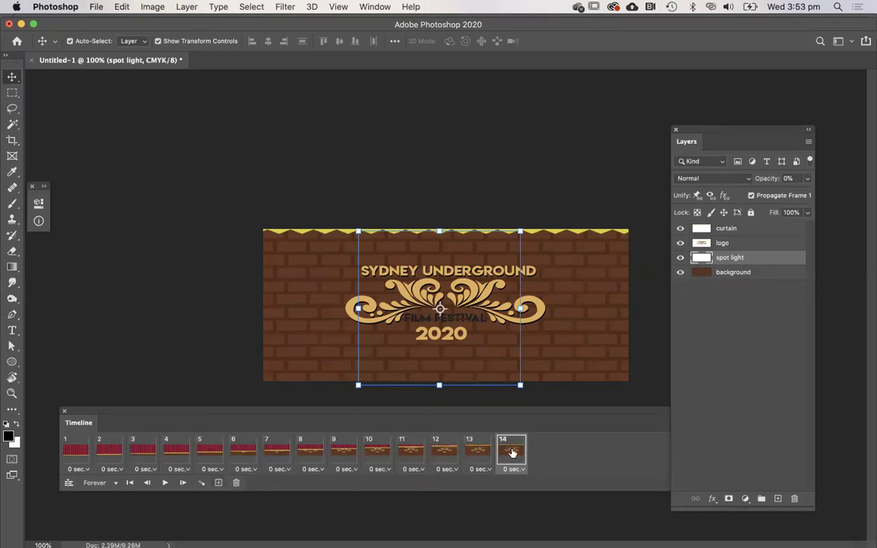
pyautogui.click(219, 482)
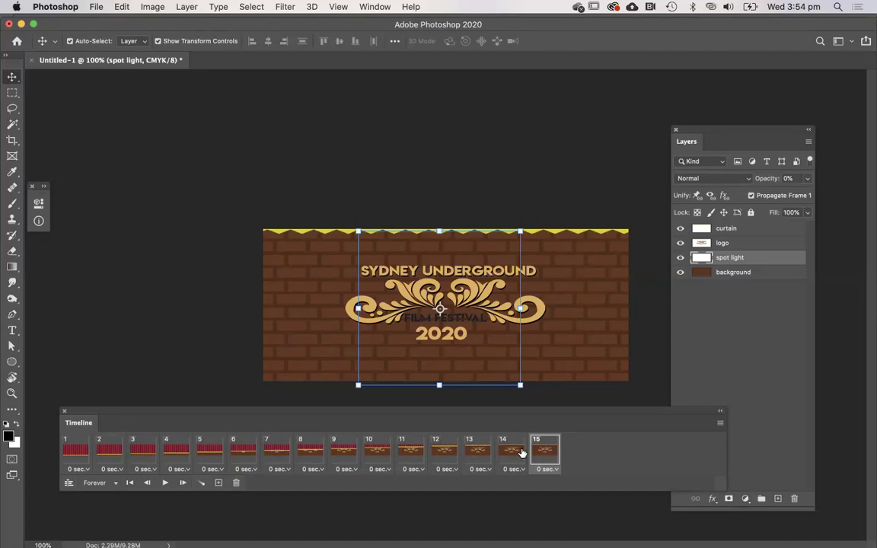
pyautogui.click(511, 454)
pyautogui.click(545, 455)
# Set the spot light to 100% opacity on frame 15, then select frames 14 and 15
pyautogui.click(808, 179)
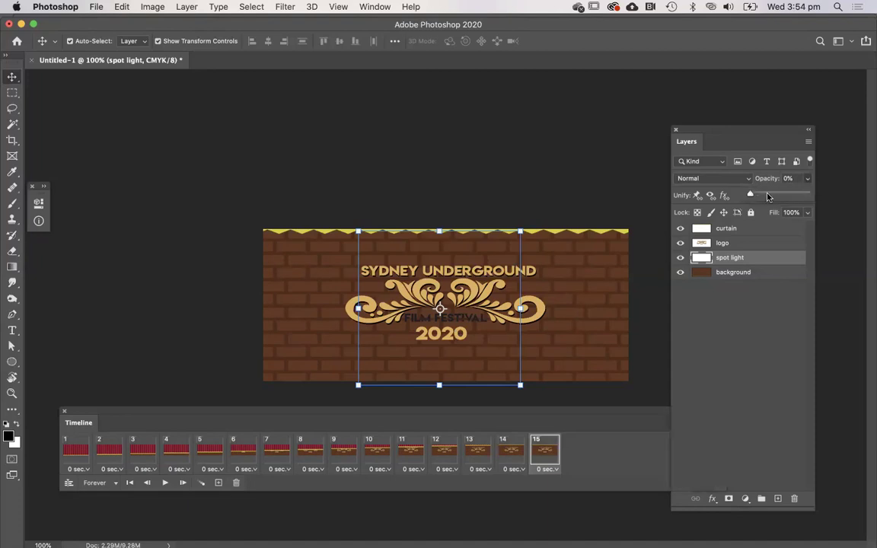
pyautogui.click(790, 194)
pyautogui.moveTo(790, 195); pyautogui.dragTo(829, 196)
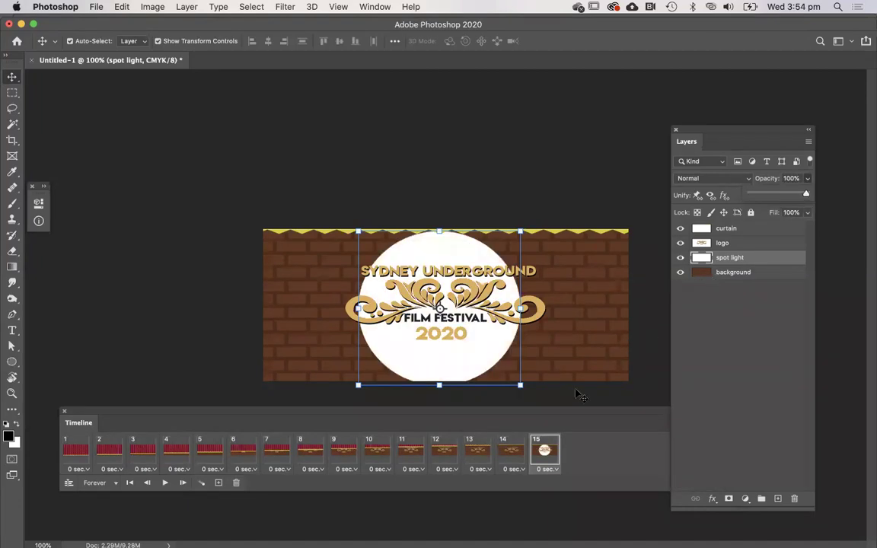
pyautogui.click(512, 451)
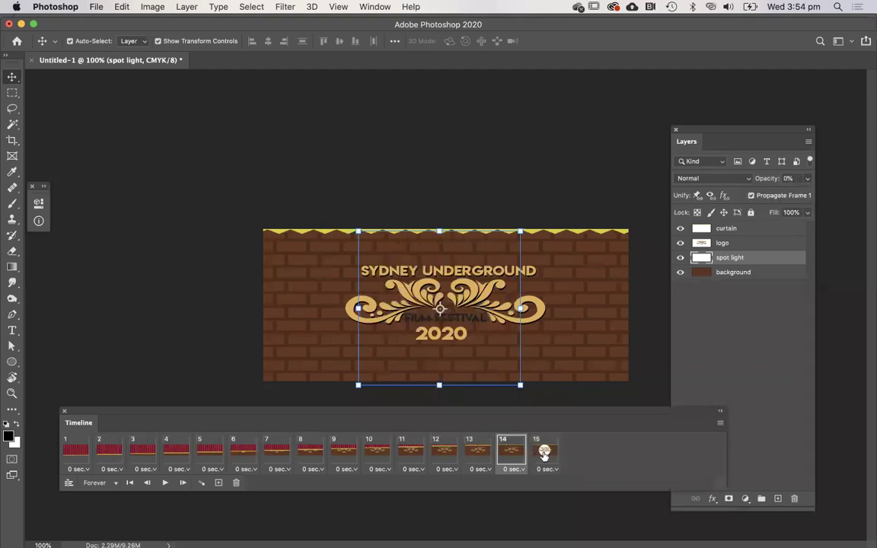
pyautogui.click(544, 451)
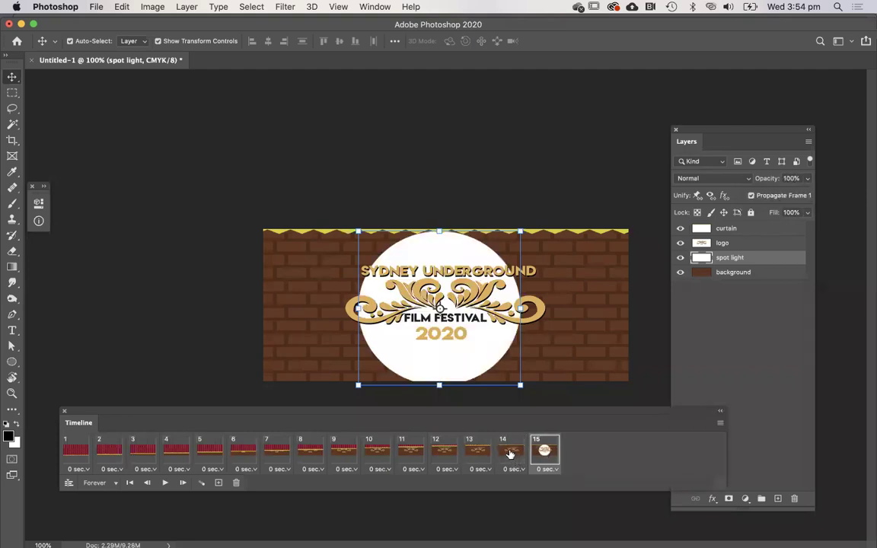
pyautogui.keyDown('shift'); pyautogui.click(510, 454); pyautogui.keyUp('shift')
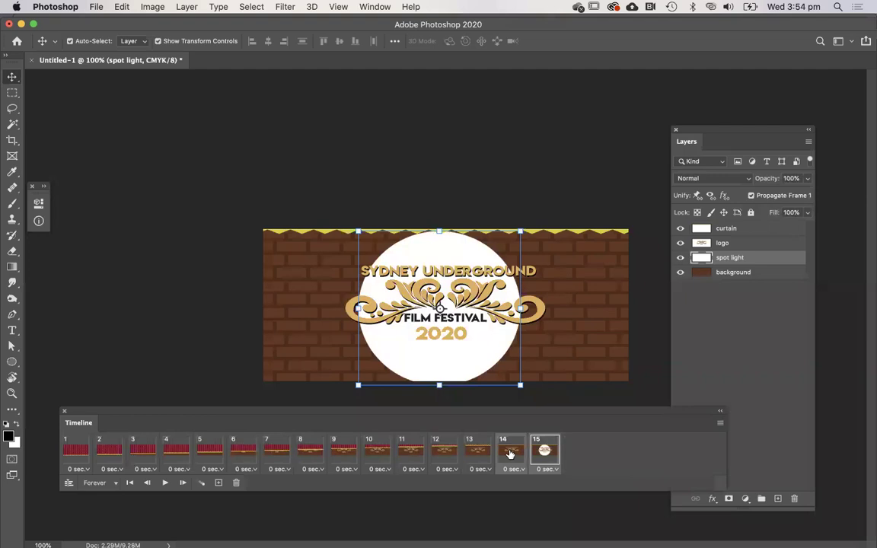
# Tween 12 spotlight fade-in frames, preview the 27-frame animation, and select frame 27
pyautogui.click(201, 482)
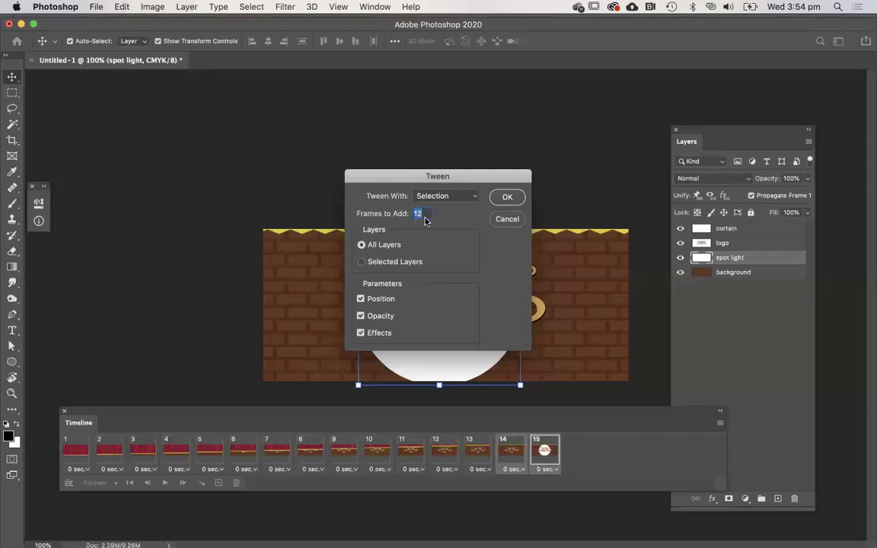
pyautogui.click(507, 197)
pyautogui.press('space')
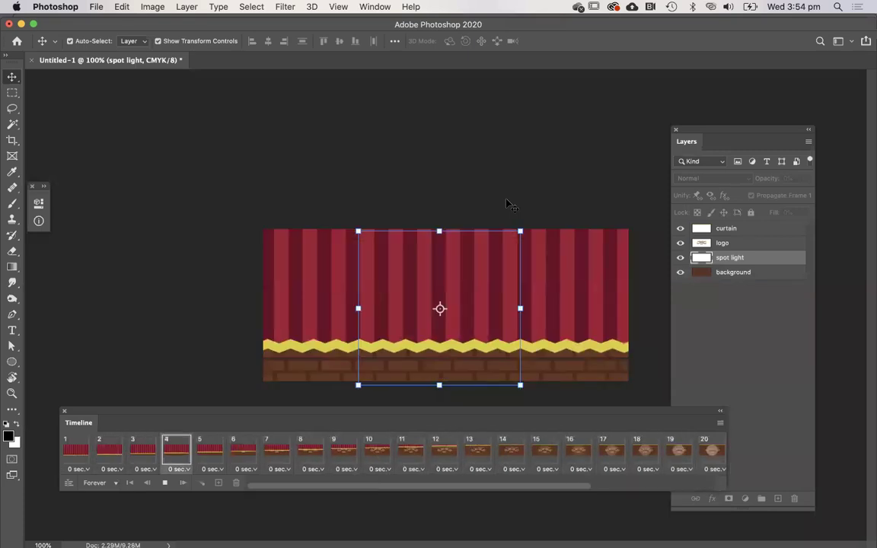
pyautogui.press('space')
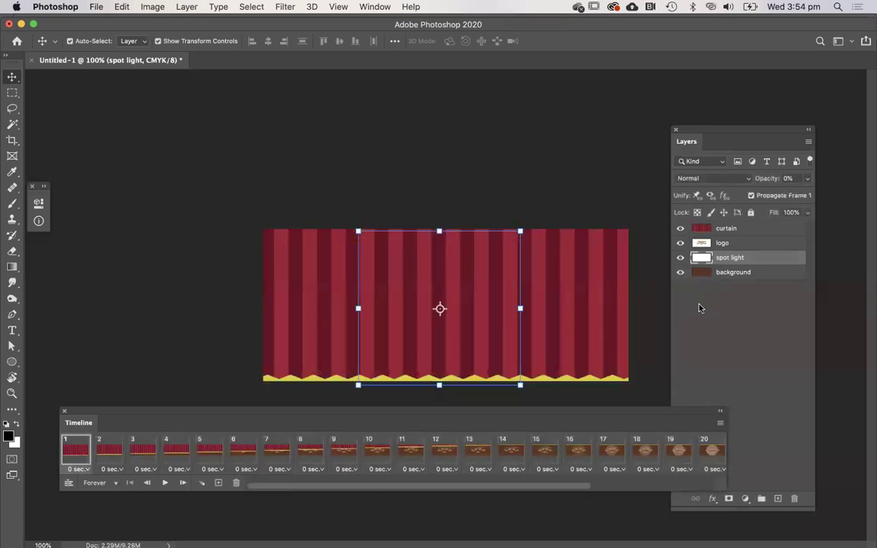
pyautogui.hscroll(5, 632, 468)
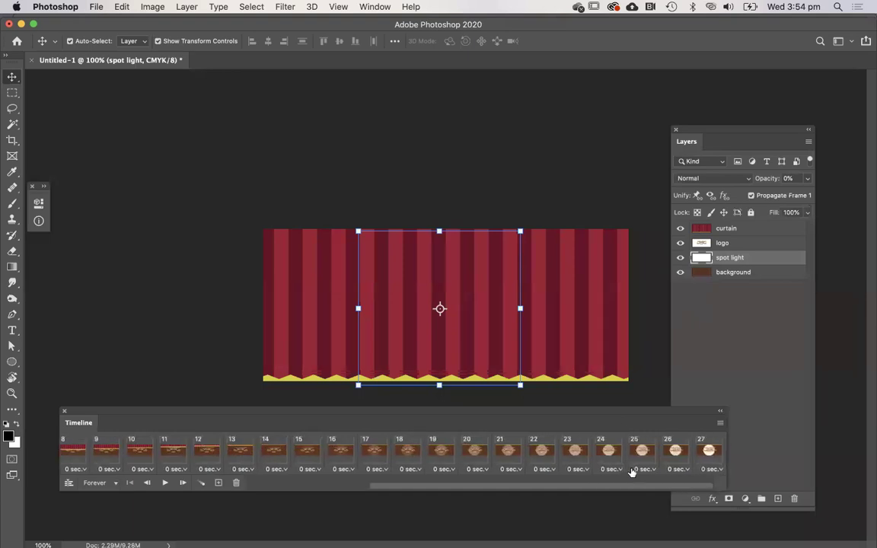
pyautogui.click(707, 452)
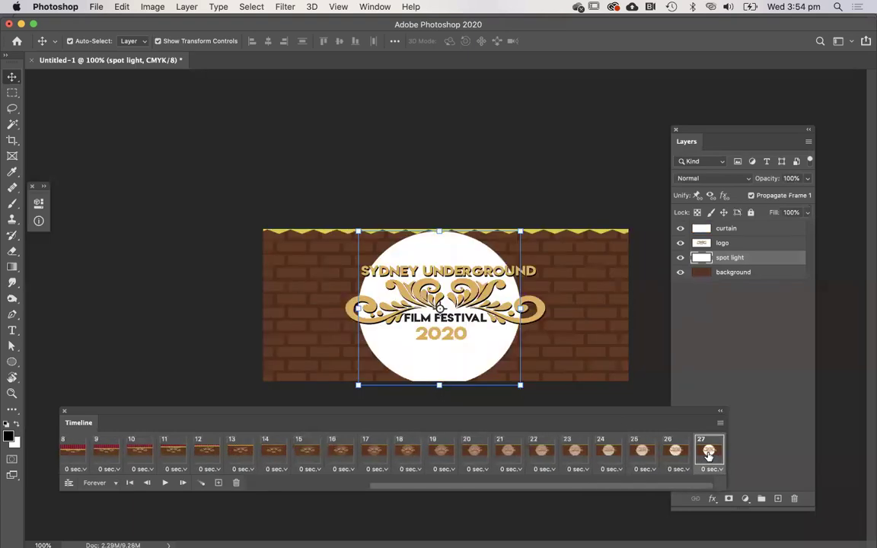
pyautogui.click(459, 180)
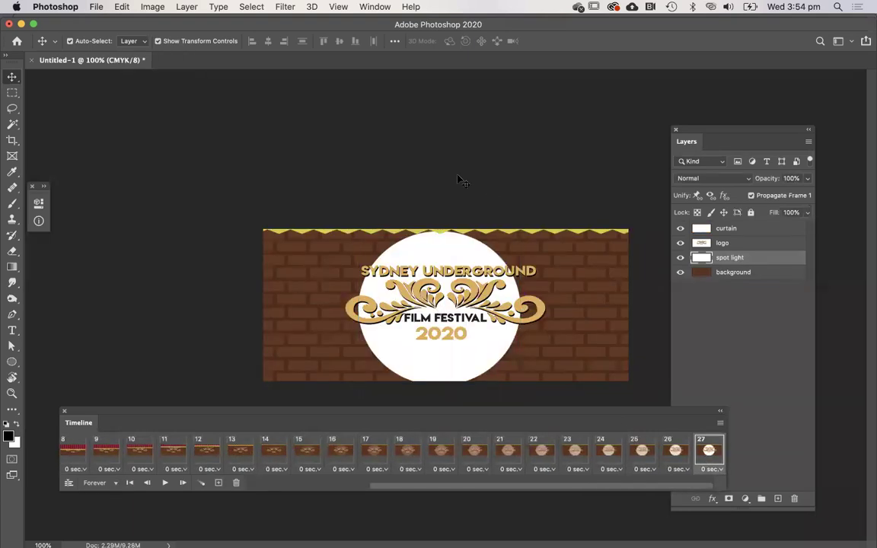
pyautogui.click(443, 262)
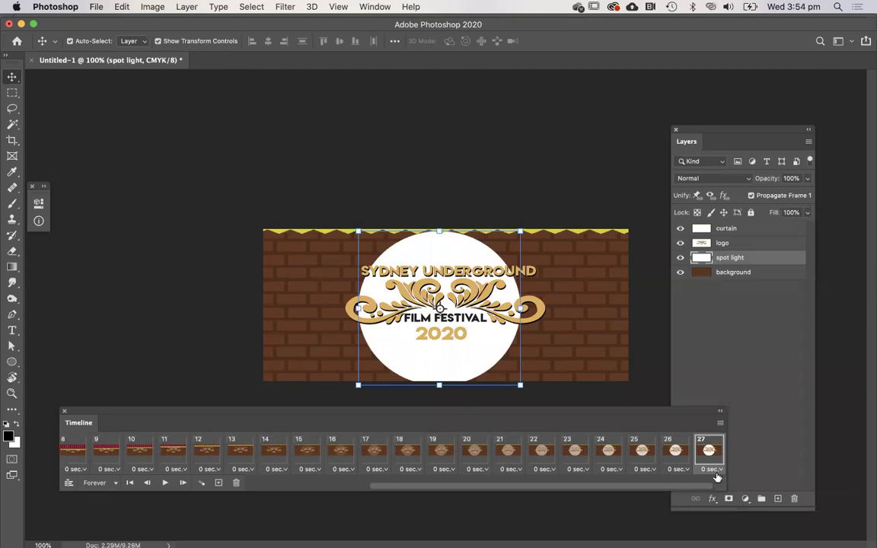
# With the curtain layer active, duplicate frame 27 as a new frame 28
pyautogui.click(581, 235)
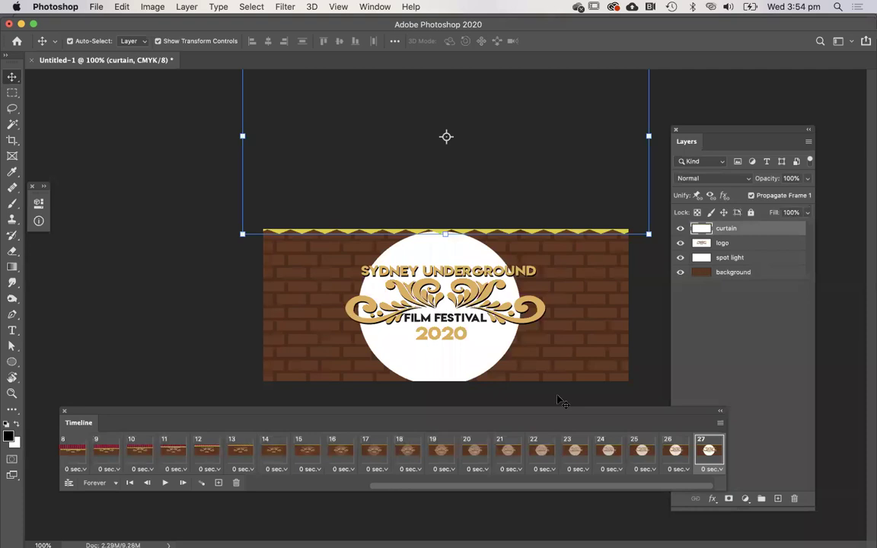
pyautogui.click(218, 482)
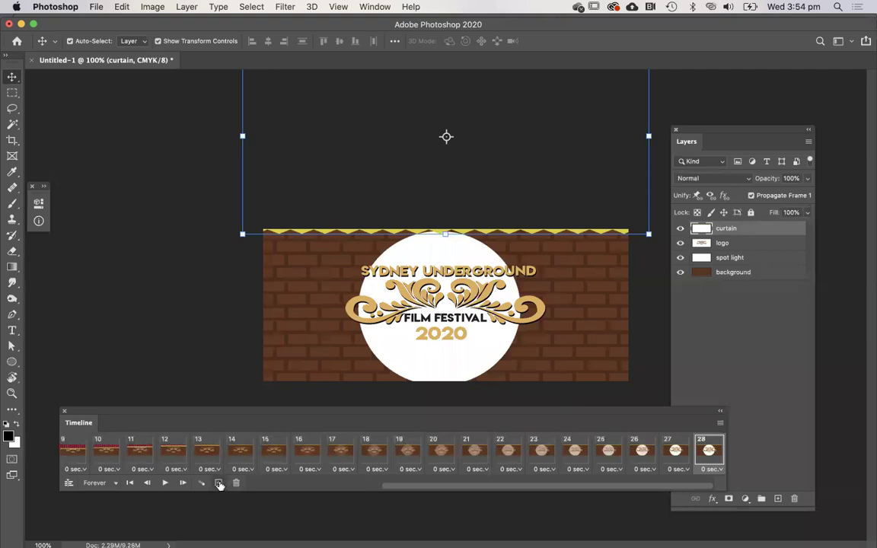
pyautogui.click(675, 451)
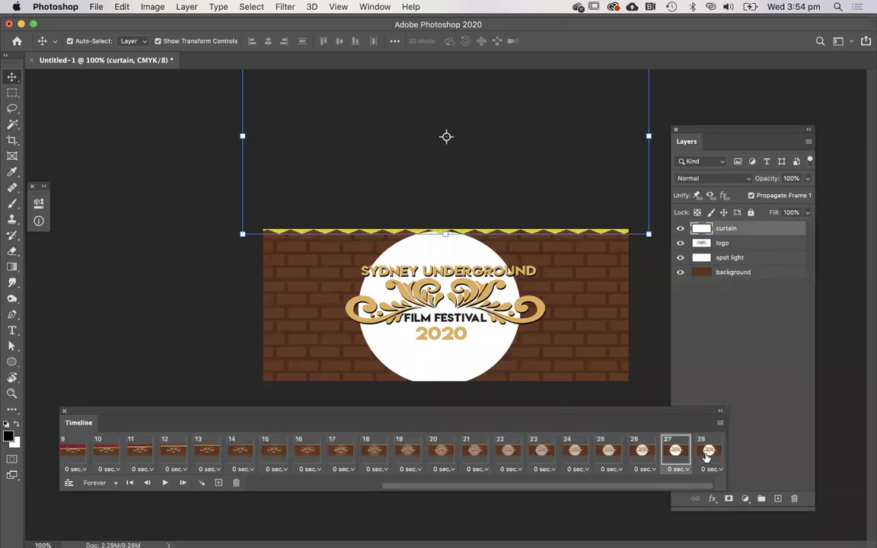
pyautogui.click(707, 453)
# Nudge the curtain down in frame 28 until it covers the stage again
pyautogui.press('Down')
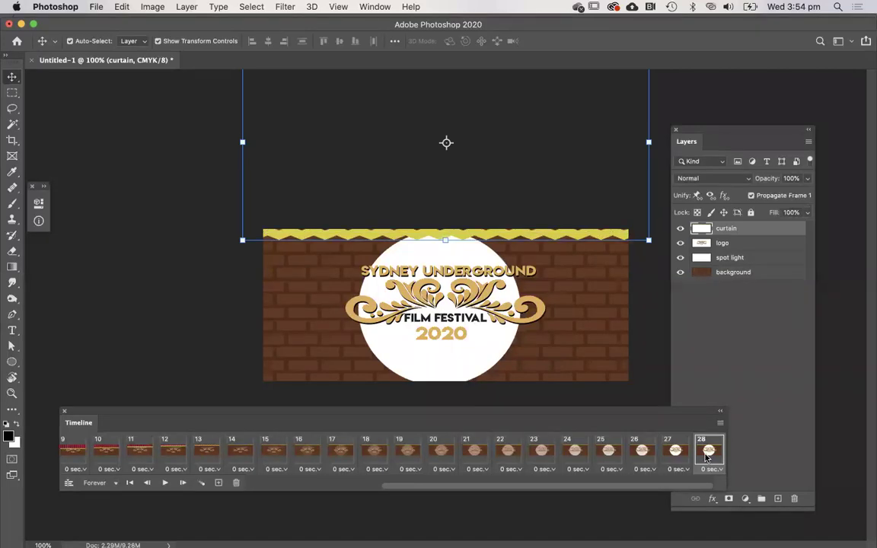
pyautogui.hotkey('shift', 'Down')
pyautogui.hotkey('shift', 'Down')
pyautogui.hotkey('shift', 'Down')
pyautogui.hotkey('shift', 'Down')
pyautogui.hotkey('shift', 'Down')
pyautogui.hotkey('shift', 'Down')
pyautogui.hotkey('shift', 'Down')
pyautogui.hotkey('shift', 'Down')
pyautogui.hotkey('shift', 'Down')
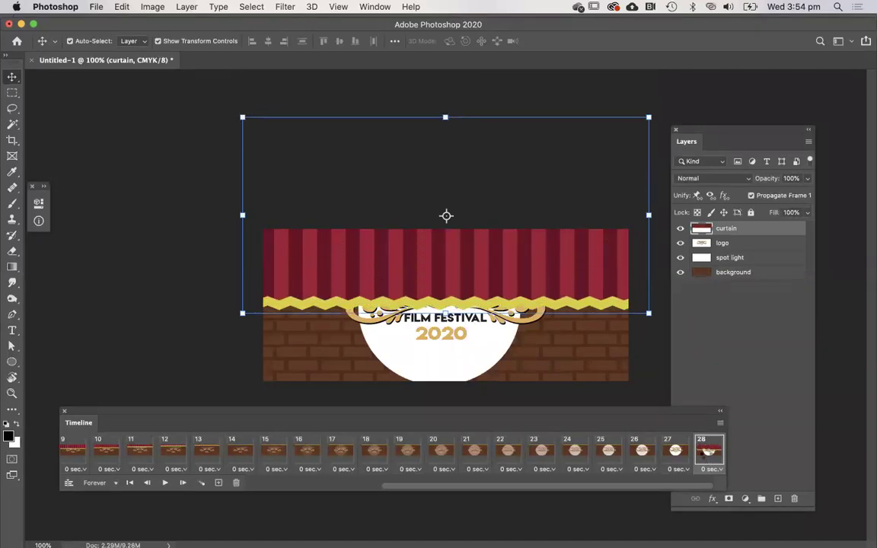
pyautogui.hotkey('shift', 'Down')
pyautogui.hotkey('shift', 'Down')
pyautogui.hotkey('shift', 'Down')
pyautogui.hotkey('shift', 'Down')
pyautogui.hotkey('shift', 'Down')
pyautogui.hotkey('shift', 'Down')
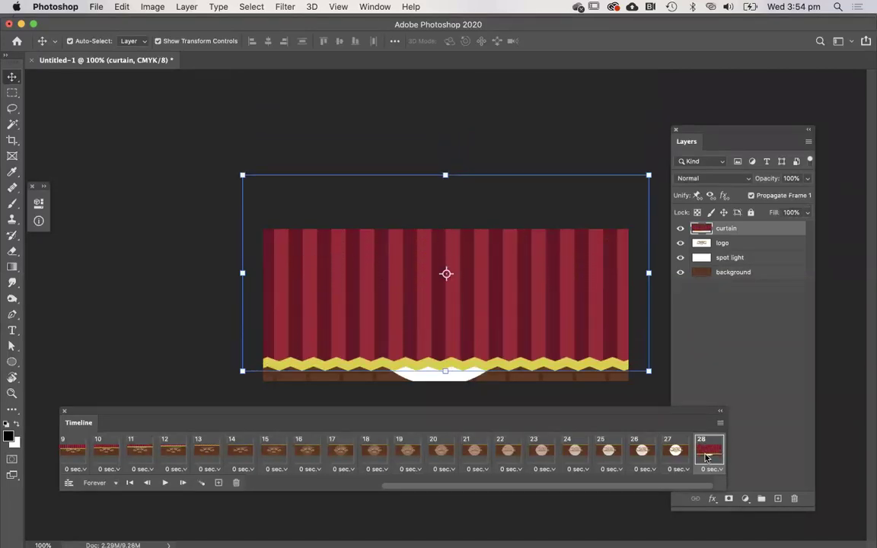
pyautogui.press('Down')
pyautogui.press('Down')
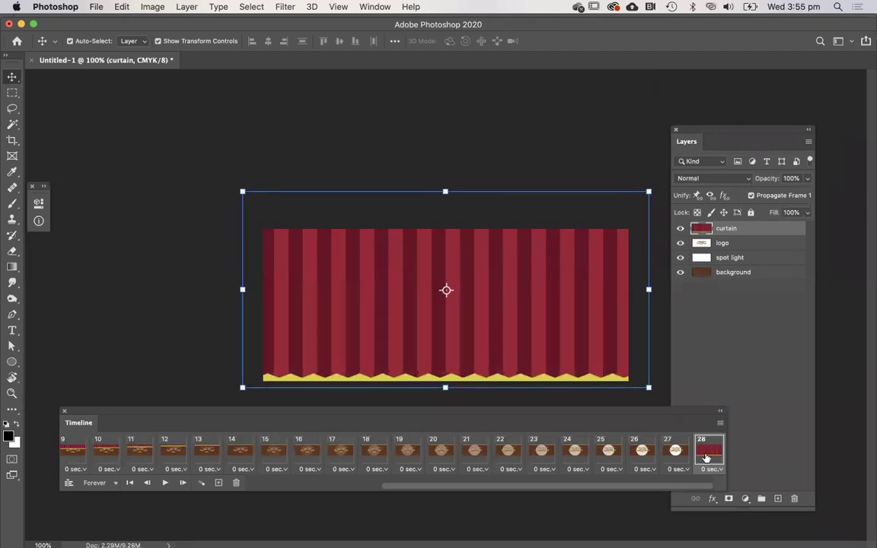
# Check frames 26 and 27, leaving frame 26's delay unchanged
pyautogui.click(640, 470)
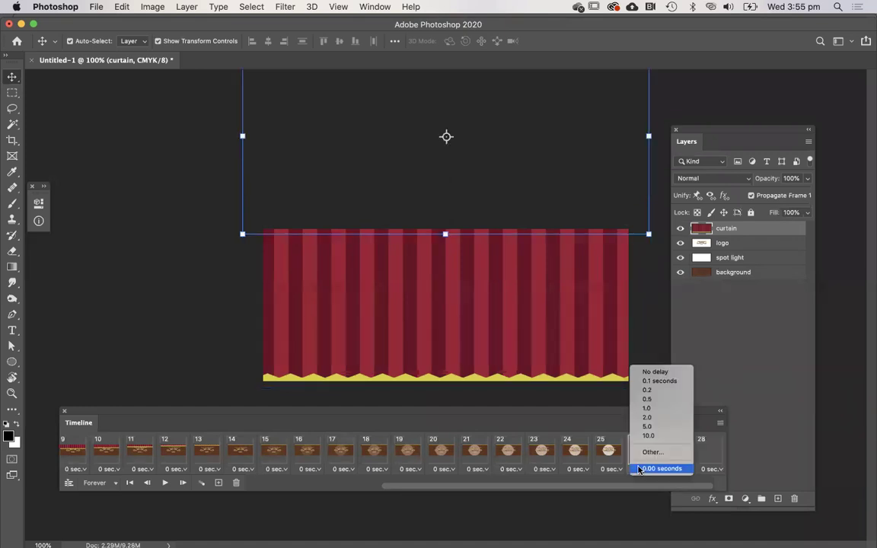
pyautogui.click(645, 341)
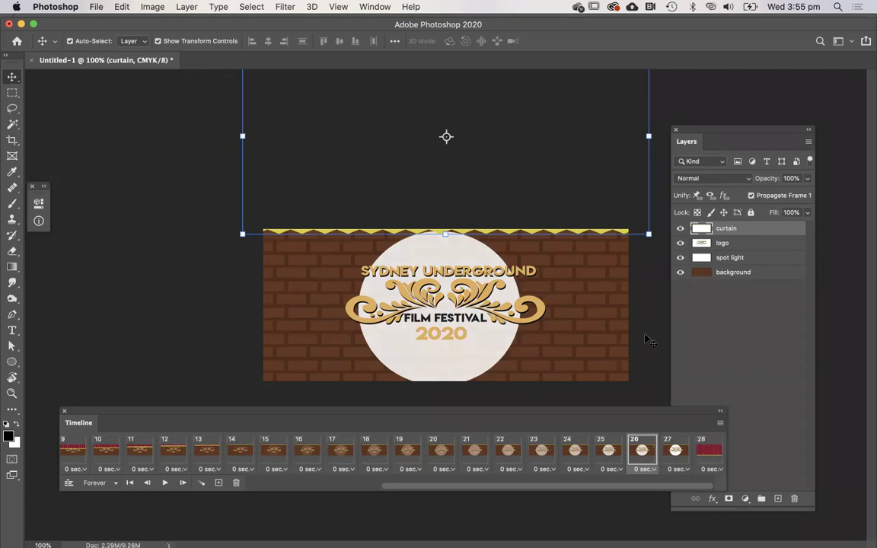
pyautogui.click(675, 449)
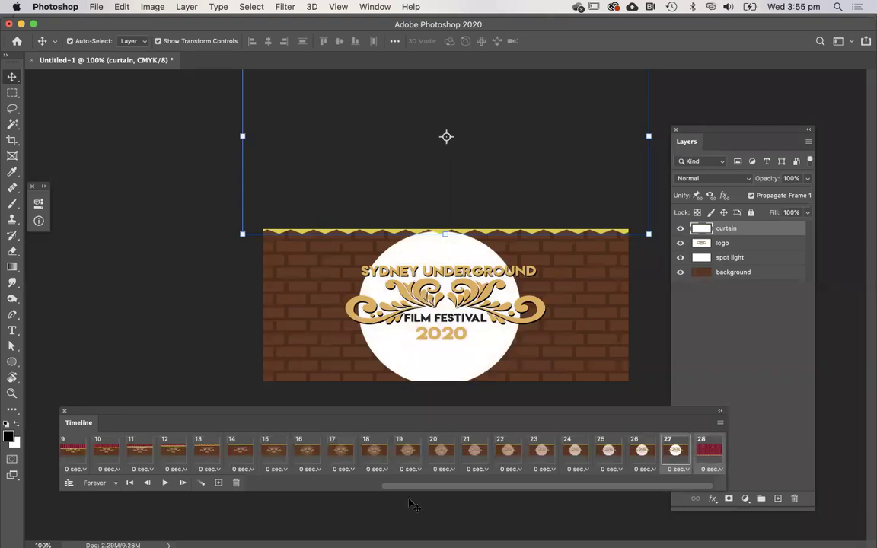
# Tween 12 in-between frames after frame 27 and play the animation to preview it
pyautogui.click(201, 483)
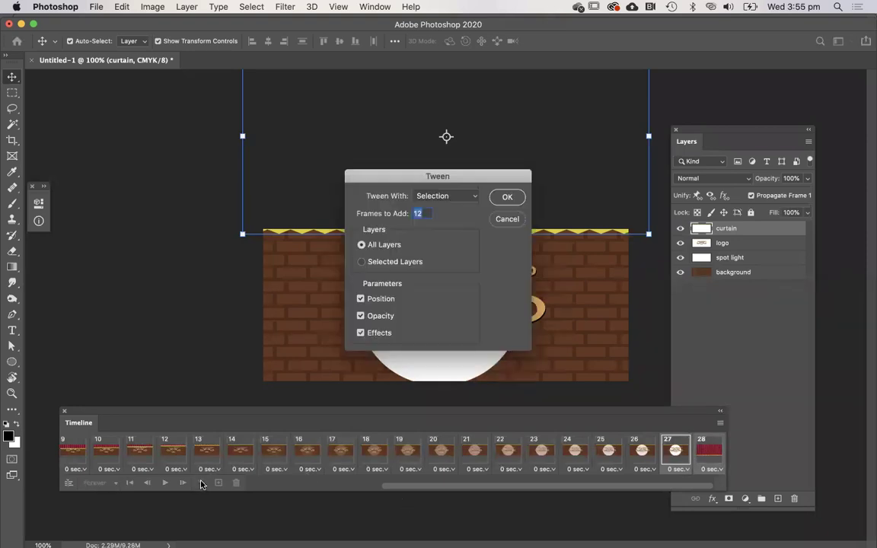
pyautogui.click(503, 197)
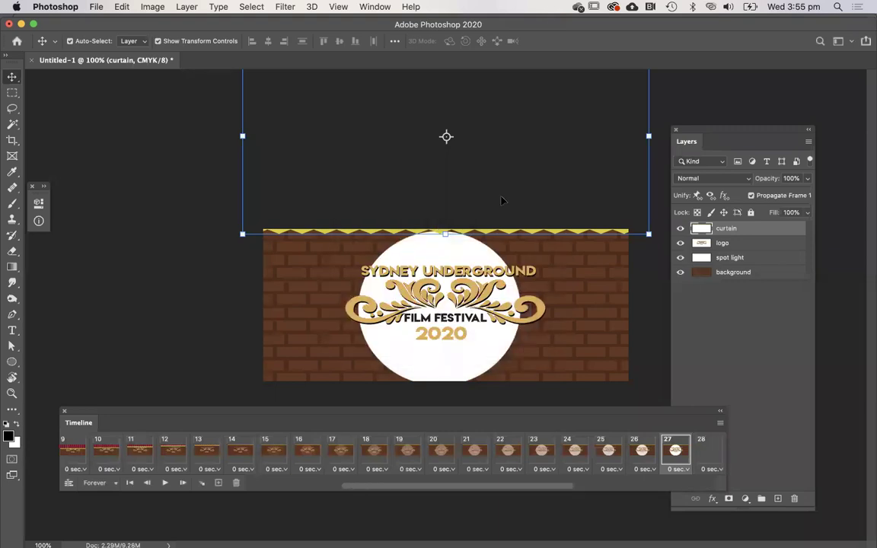
pyautogui.press('space')
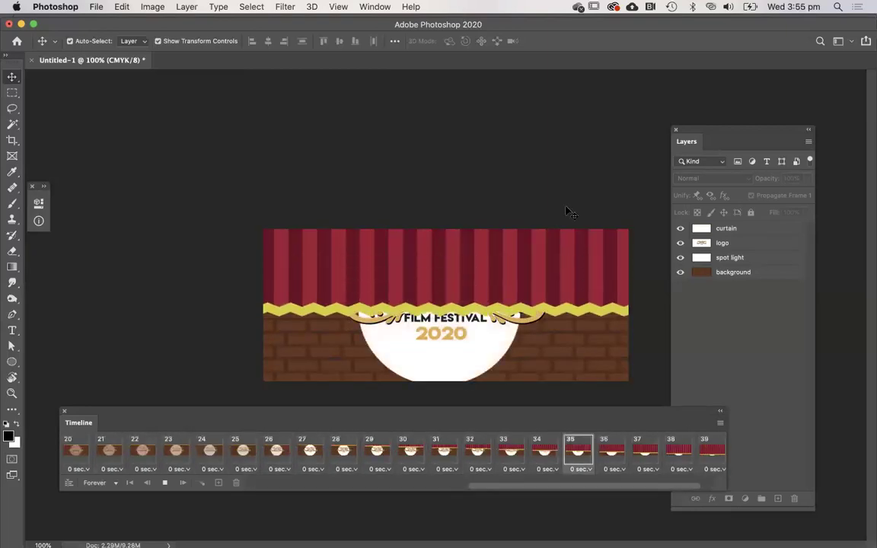
pyautogui.press('space')
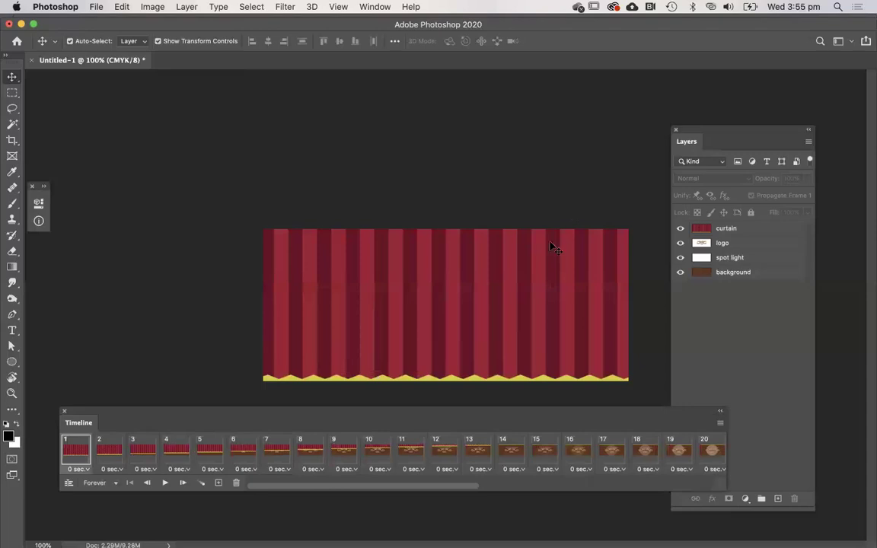
# Inspect frames 9, 26 and 27 in the timeline
pyautogui.click(340, 451)
pyautogui.hscroll(10, 470, 454)
pyautogui.hscroll(-4, 471, 455)
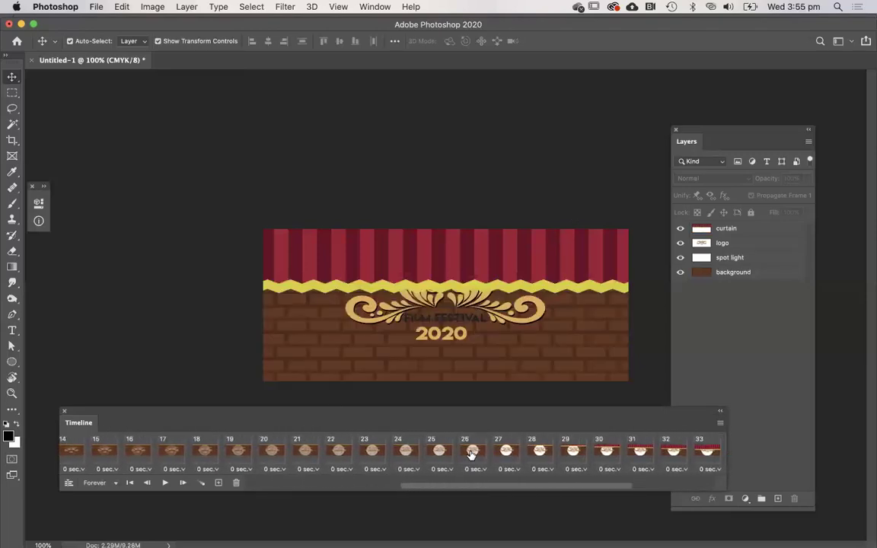
pyautogui.click(471, 451)
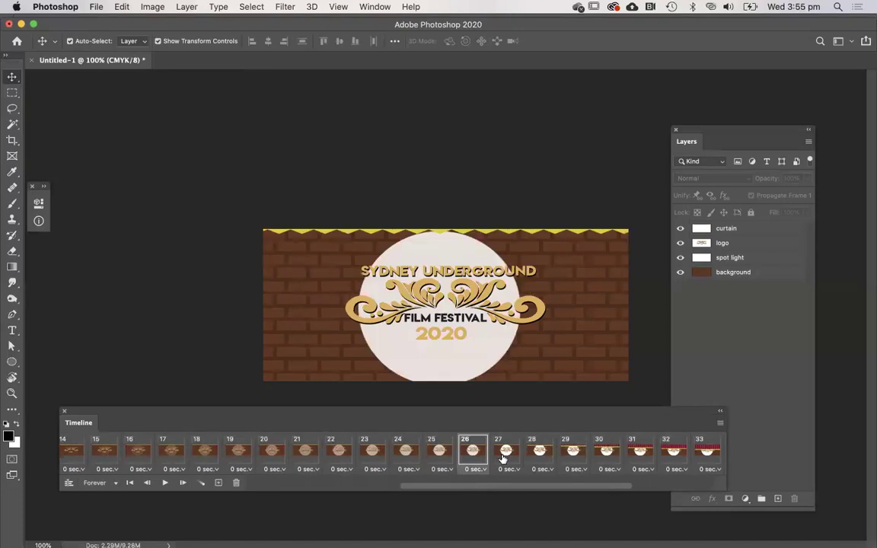
pyautogui.click(506, 452)
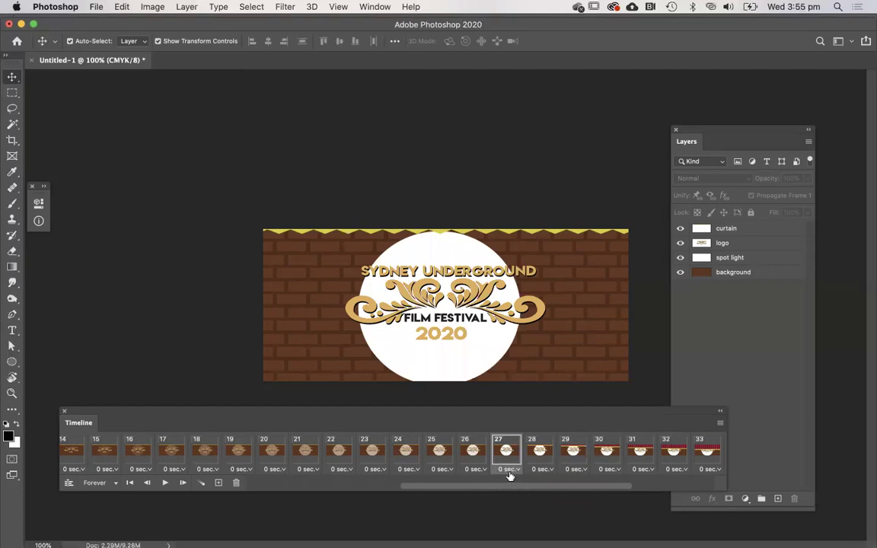
# Give frame 27 a 2-second delay and start playback to check the hold
pyautogui.click(508, 469)
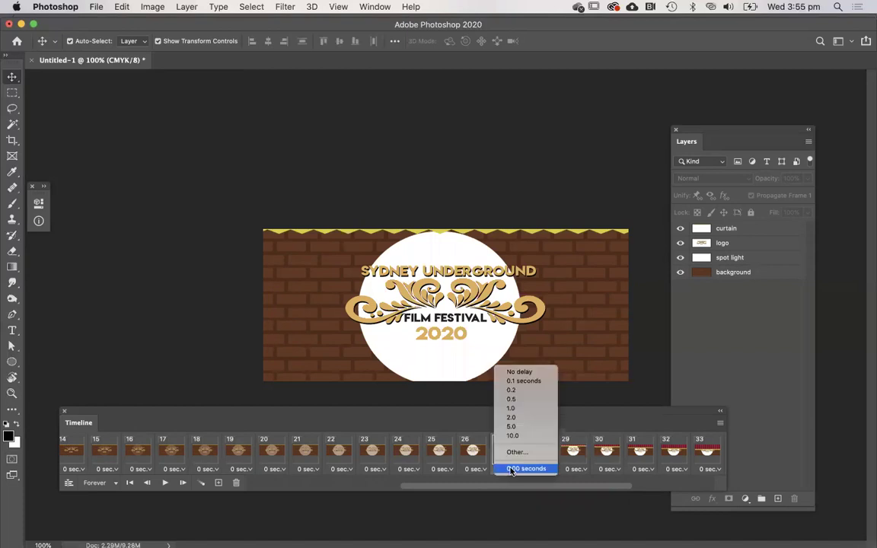
pyautogui.click(510, 418)
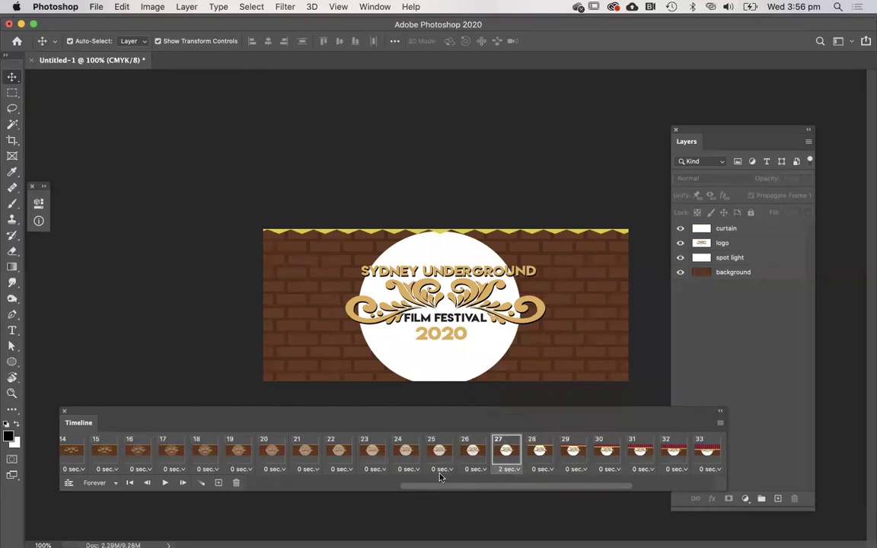
pyautogui.press('space')
# Stop the preview and return to frame 27 with the full logo
pyautogui.press('space')
pyautogui.click(439, 456)
pyautogui.press('space')
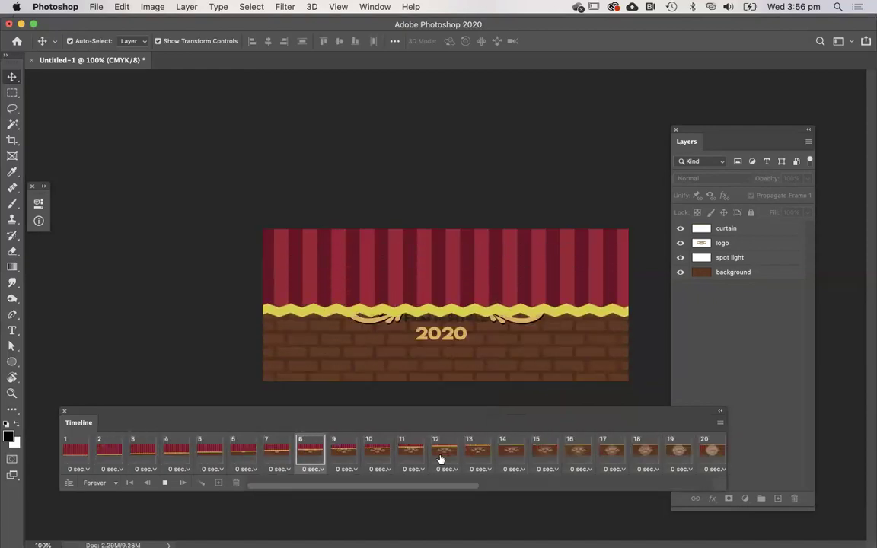
pyautogui.click(440, 457)
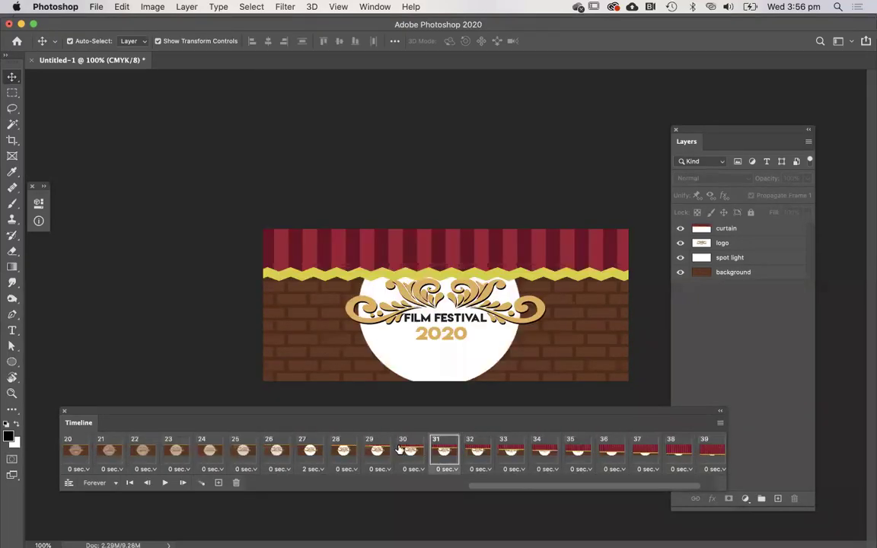
pyautogui.click(310, 453)
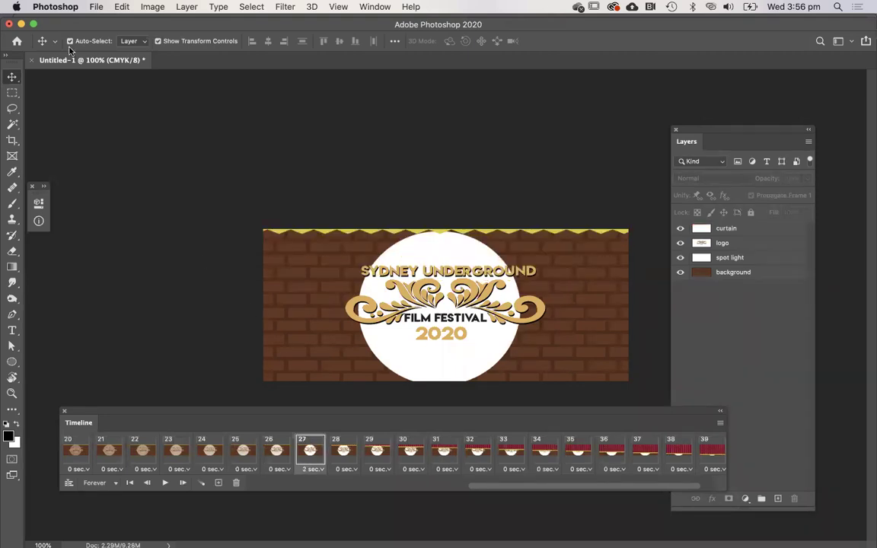
# Open File > Export > Save for Web (Legacy) showing the 16-colour, 1200×500 looping GIF
pyautogui.click(97, 7)
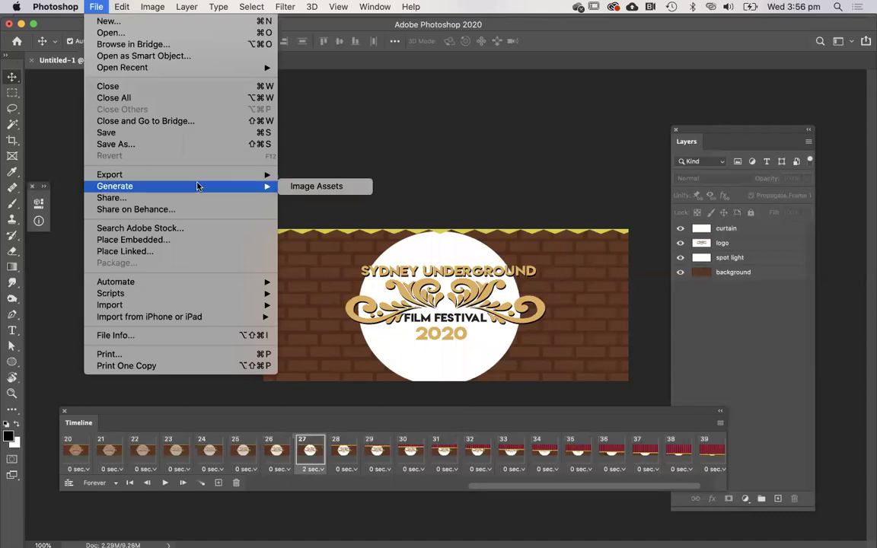
pyautogui.moveTo(202, 174)
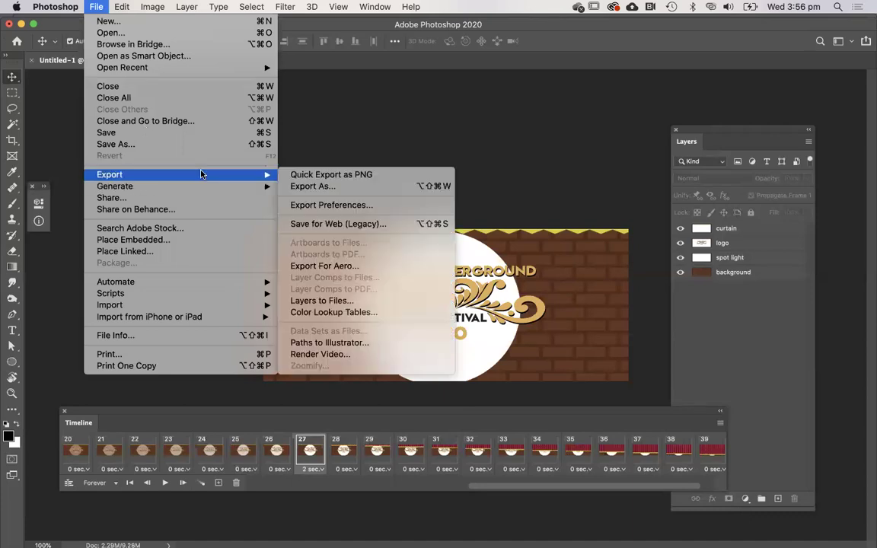
pyautogui.click(322, 224)
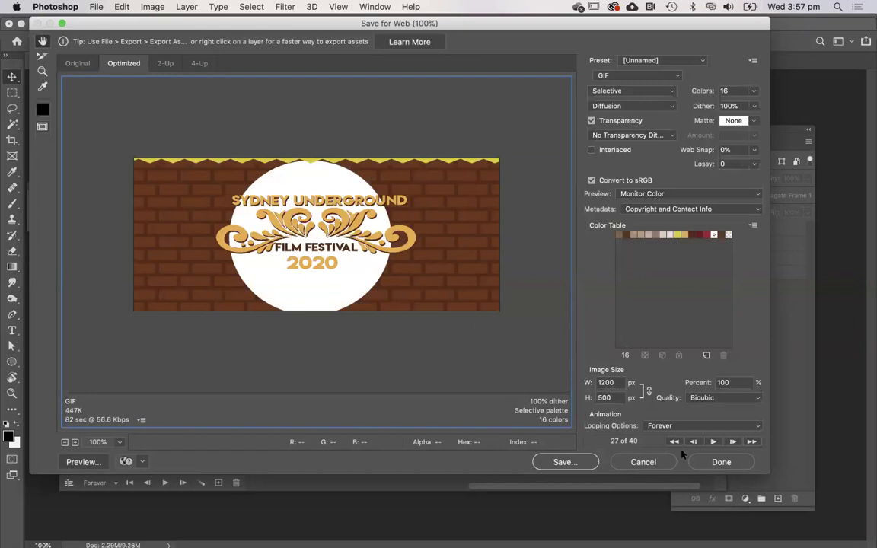
# Save the optimized GIF to the Desktop as festival.gif
pyautogui.click(563, 463)
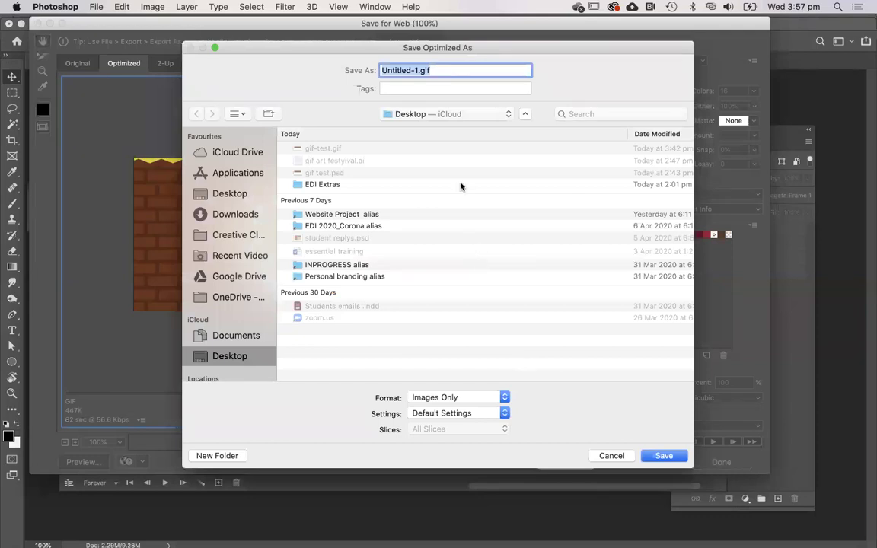
pyautogui.moveTo(382, 70); pyautogui.dragTo(420, 70)
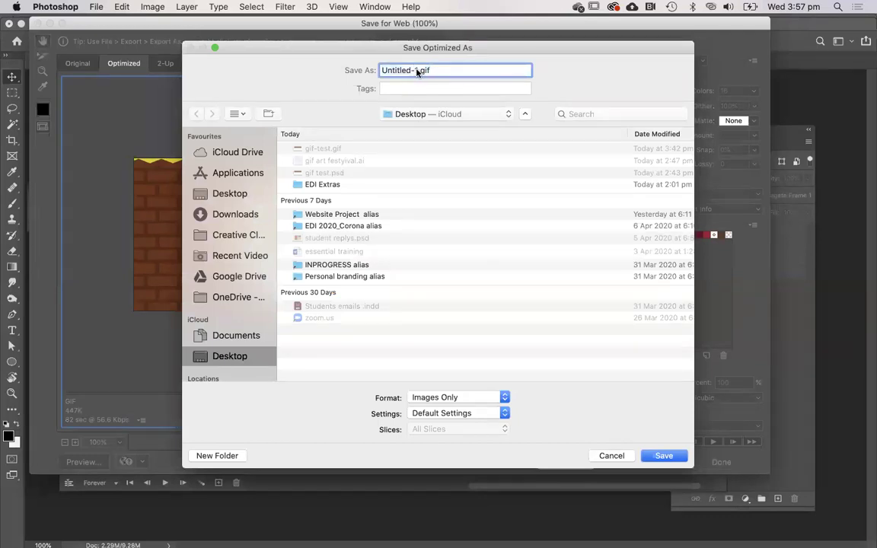
pyautogui.press('BackSpace')
pyautogui.write('festival')
pyautogui.click(231, 197)
pyautogui.click(663, 455)
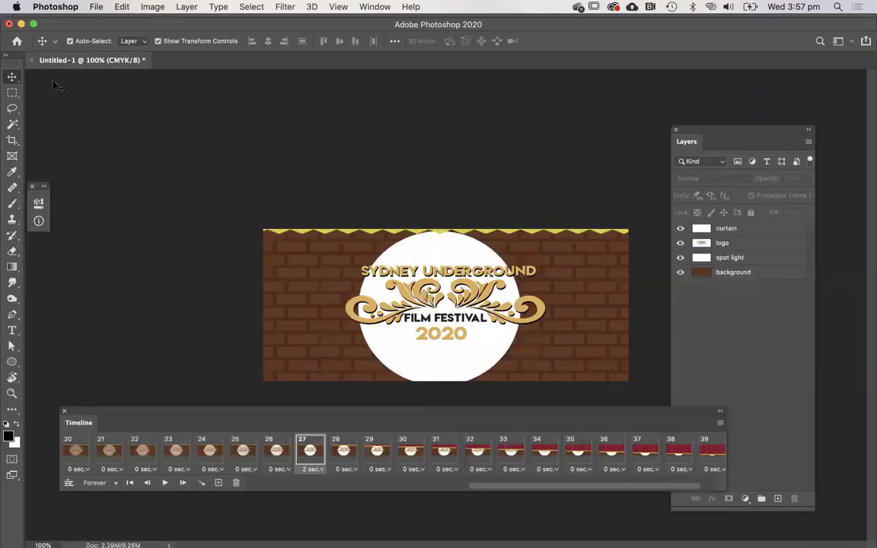
# Minimize Photoshop and Illustrator, then open festival.gif from the desktop in Google Chrome
pyautogui.click(20, 24)
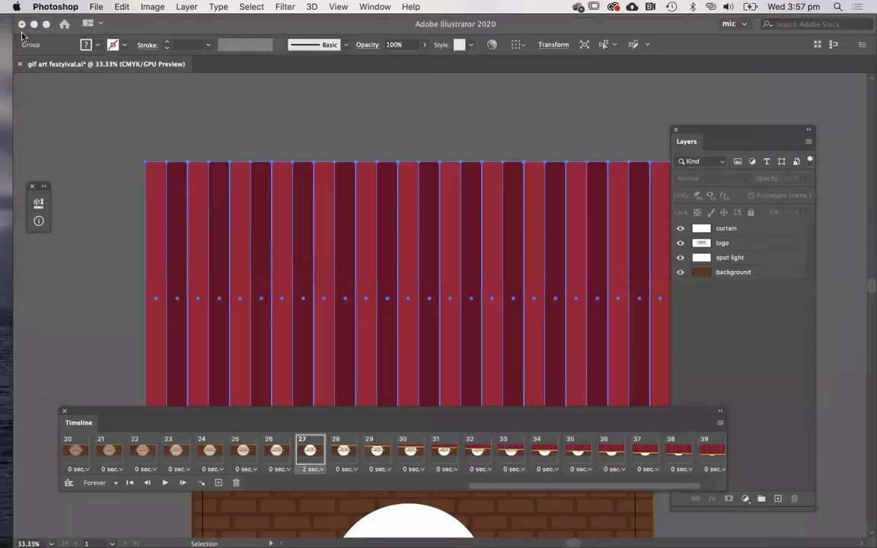
pyautogui.click(21, 23)
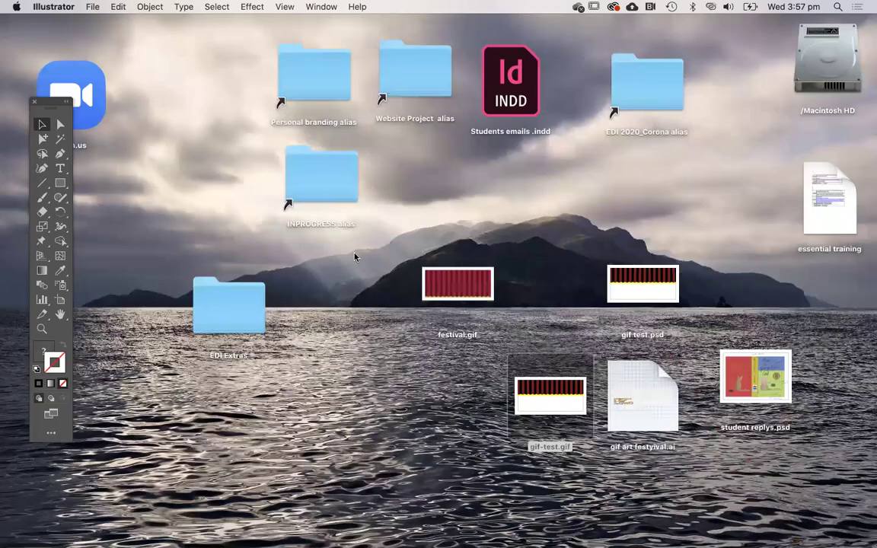
pyautogui.click(445, 285)
pyautogui.rightClick(446, 286)
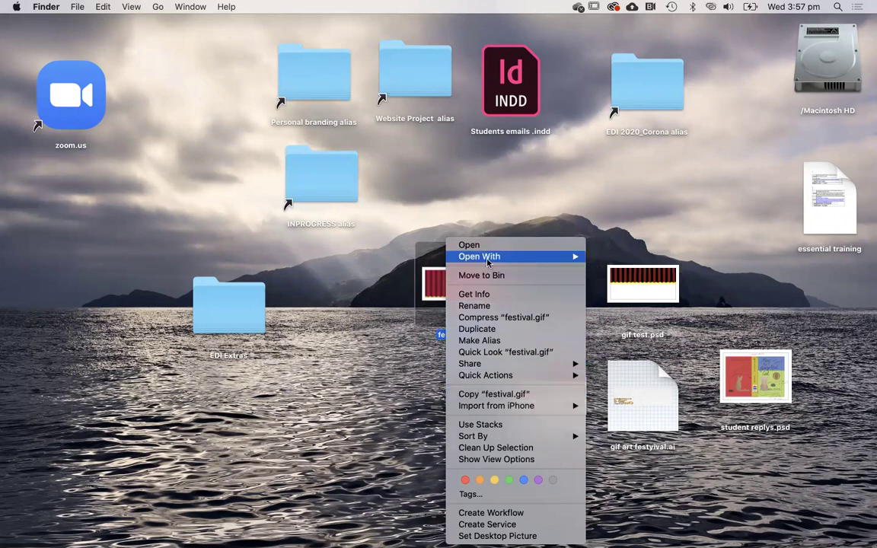
pyautogui.moveTo(488, 263)
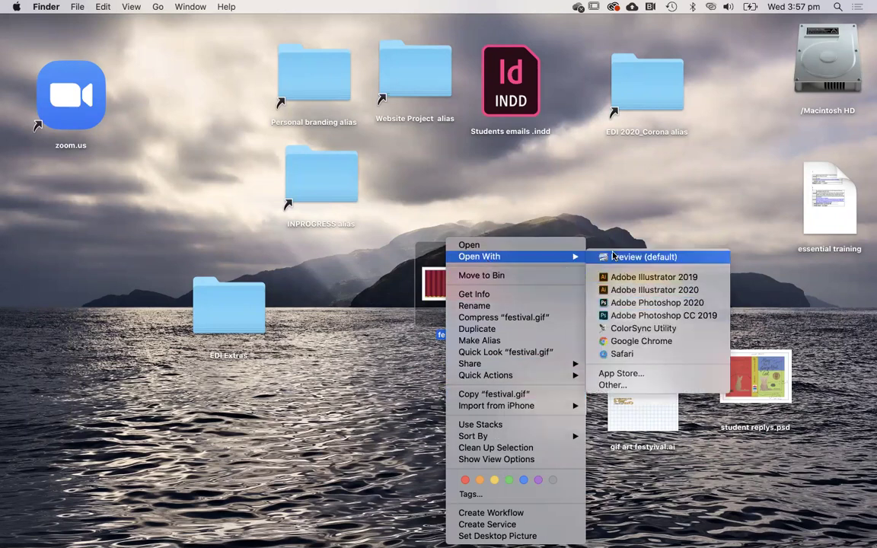
pyautogui.click(630, 342)
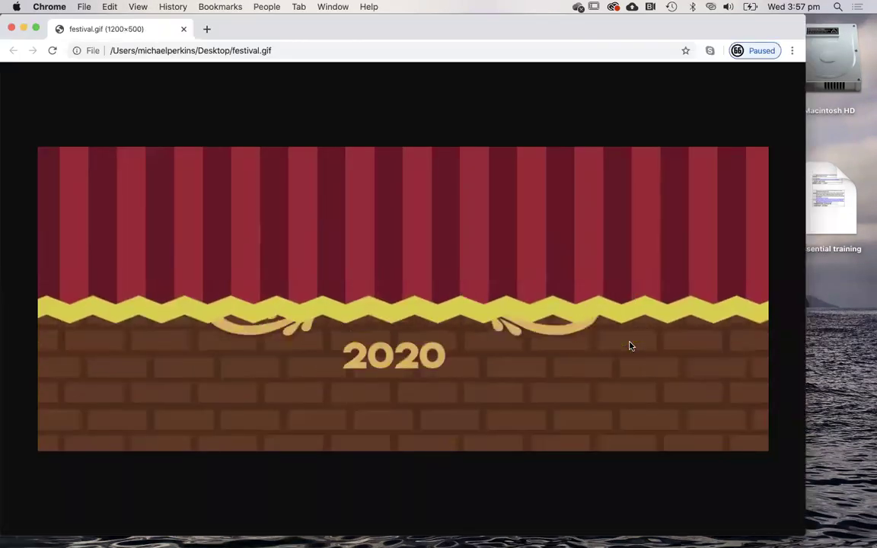